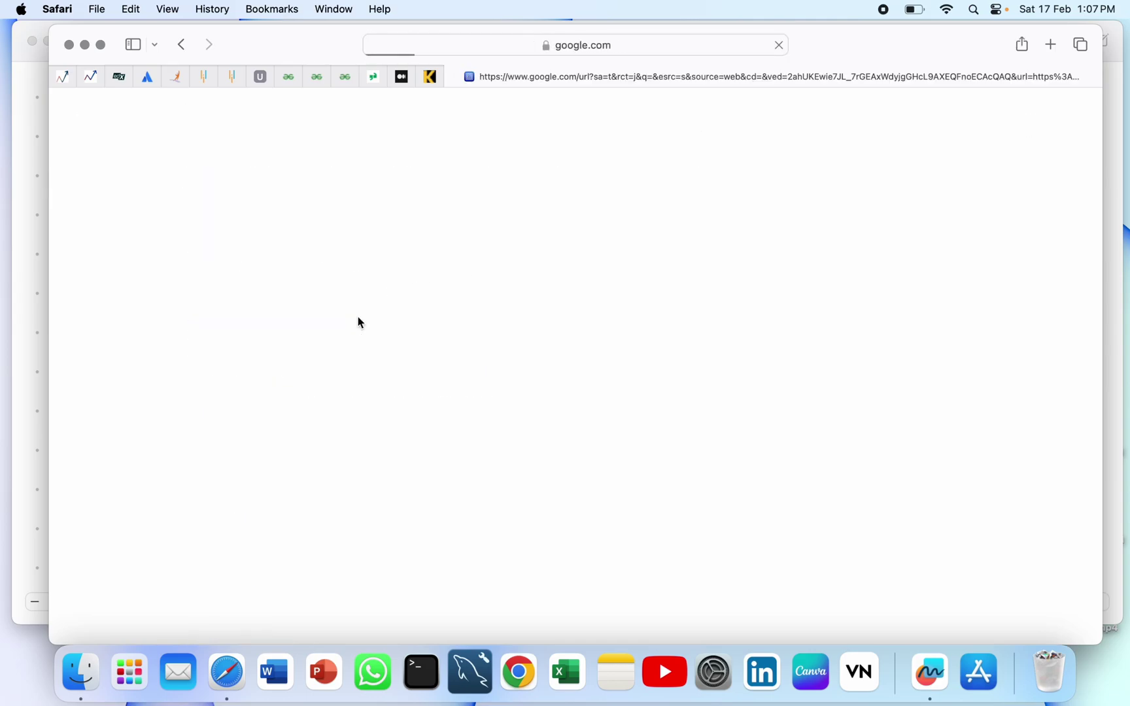
Look over the UTM website and view UTM's ₹999 listing in the Mac App Store
scroll(448, 285, "down", 1)
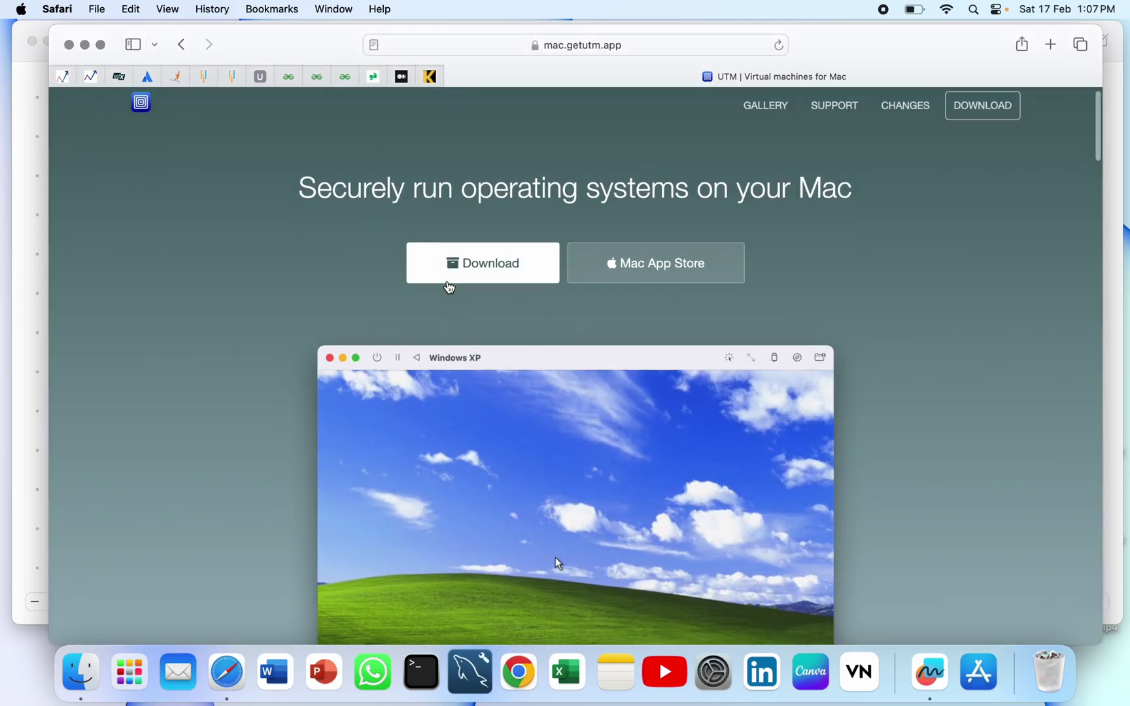
scroll(448, 285, "up", 2)
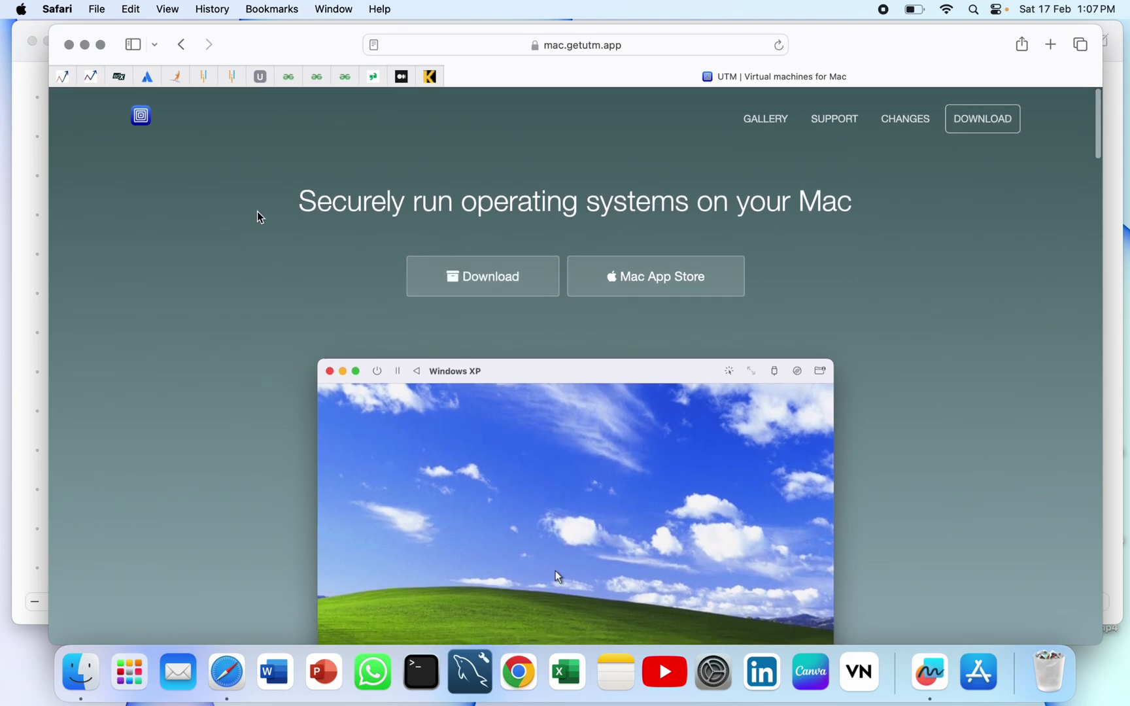
left_click_drag(295, 195, 730, 196)
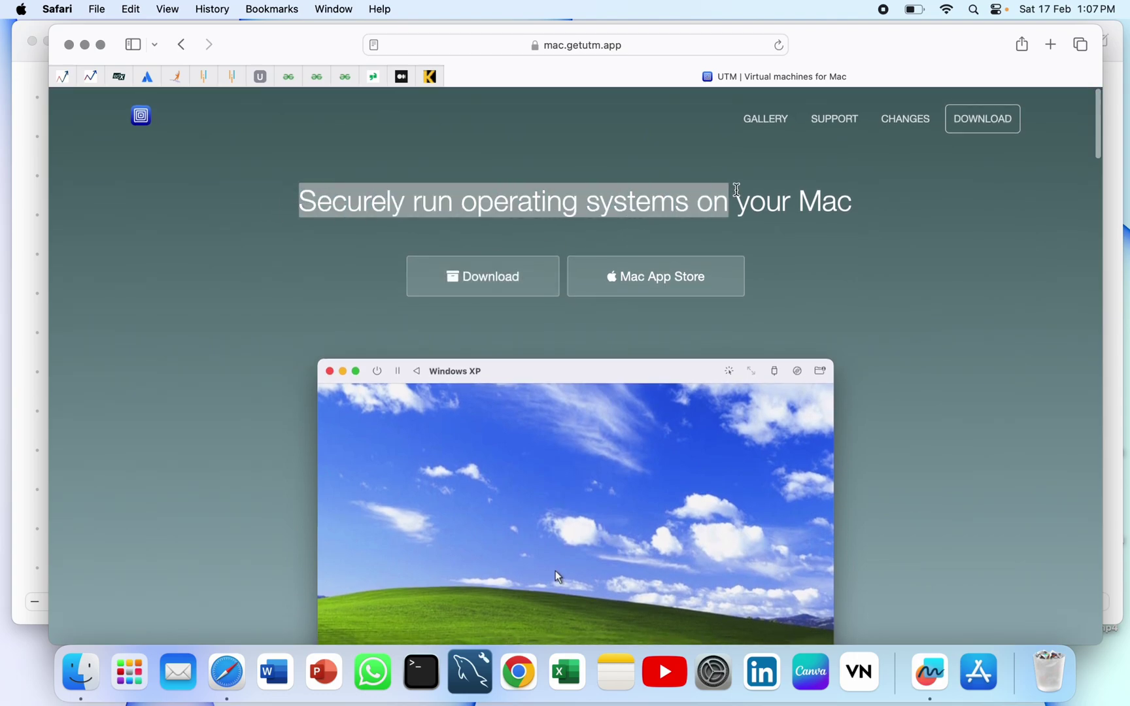
left_click(849, 192)
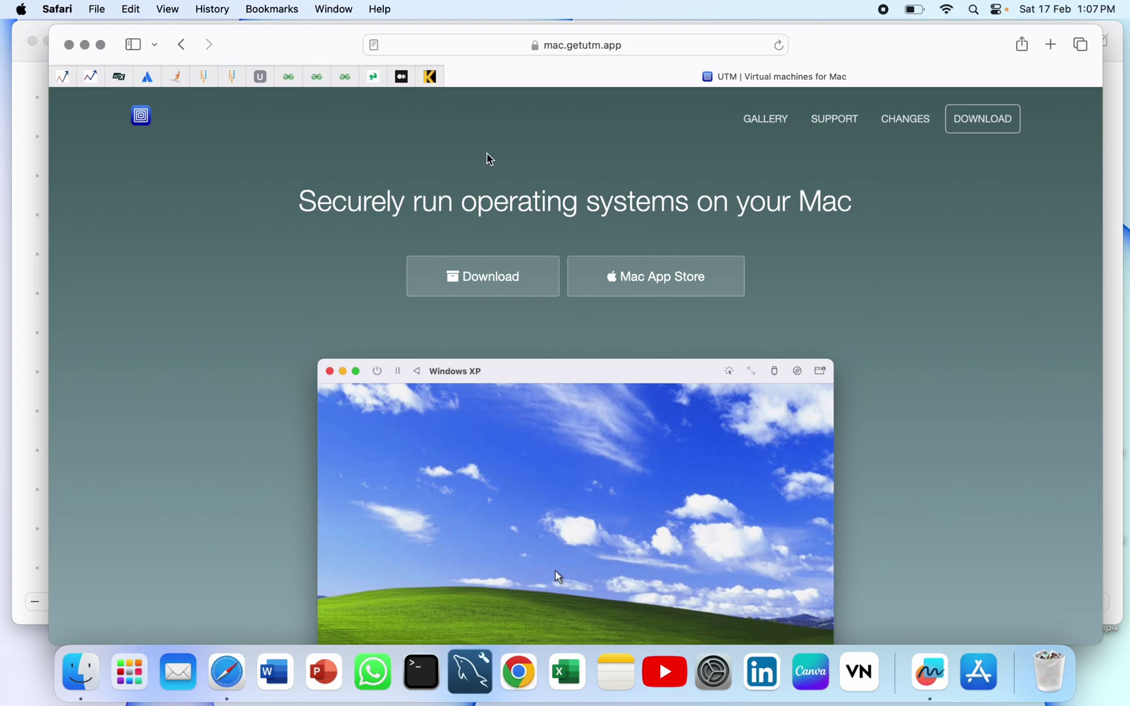
scroll(841, 338, "down", 2)
scroll(840, 337, "down", 1)
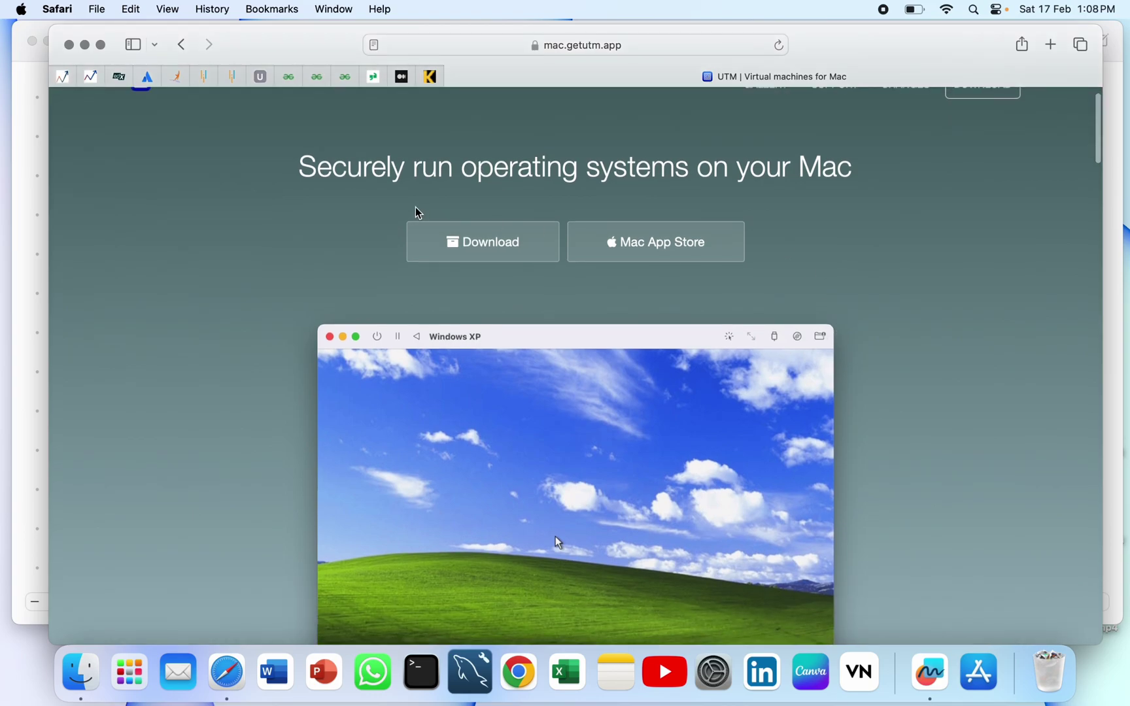
left_click(711, 256)
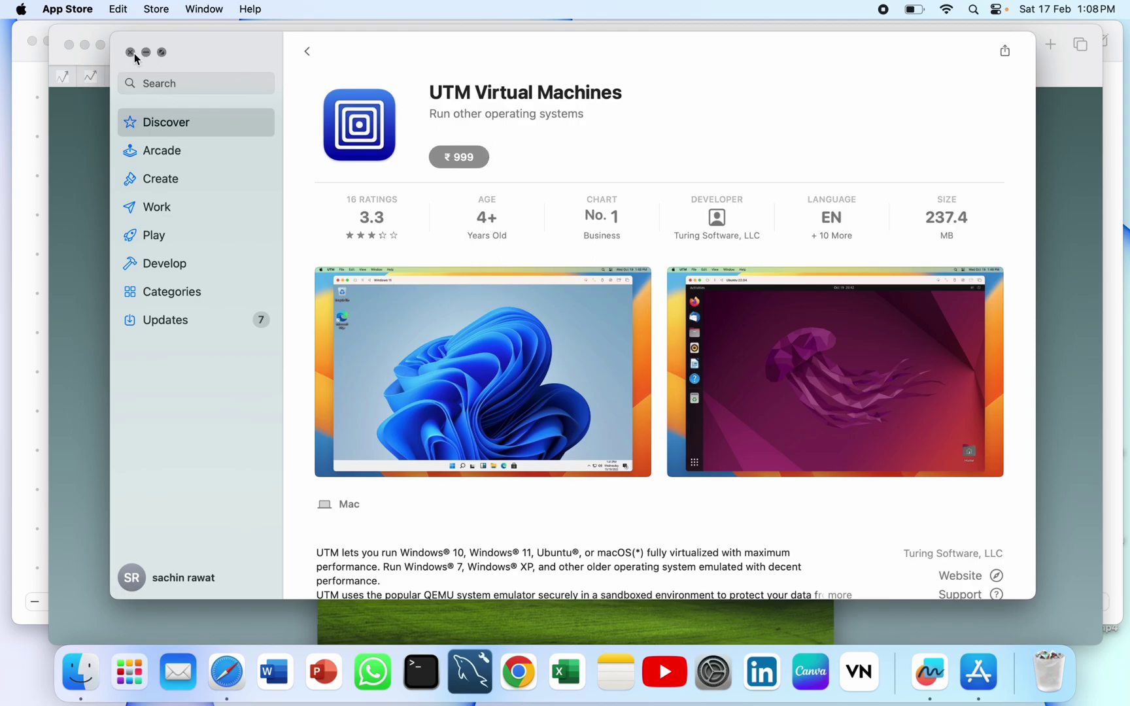
left_click_drag(391, 48, 400, 98)
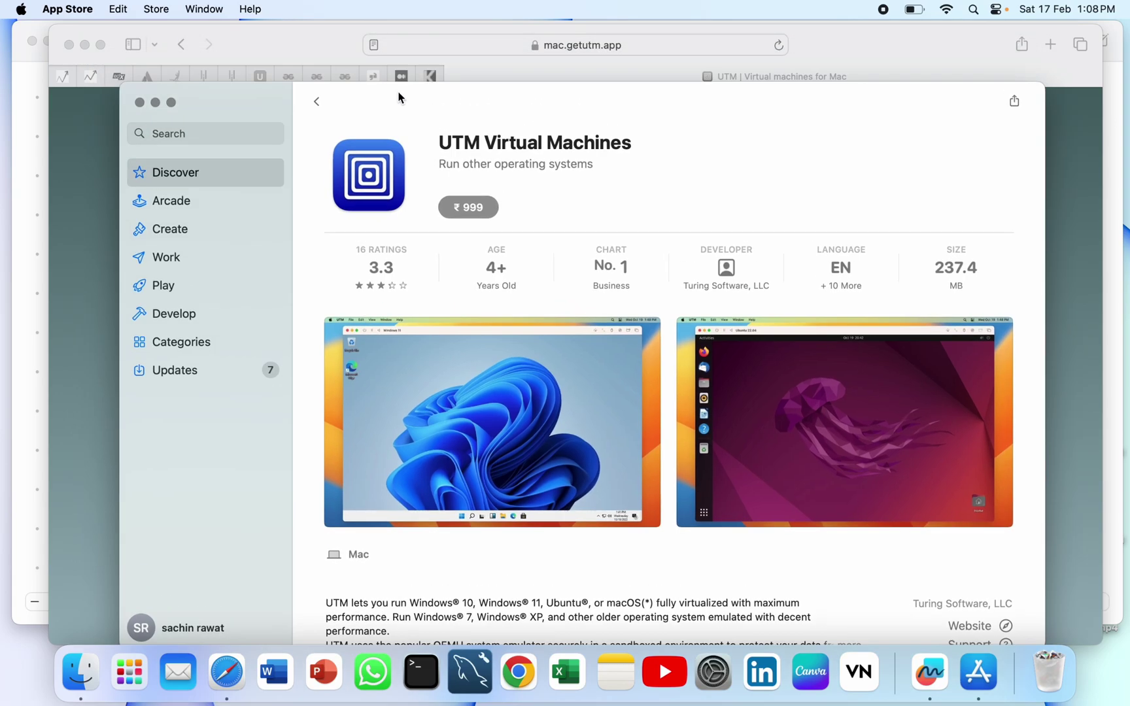
Close the App Store, download UTM.dmg from mac.getutm.app and check its progress
left_click(139, 102)
left_click(471, 265)
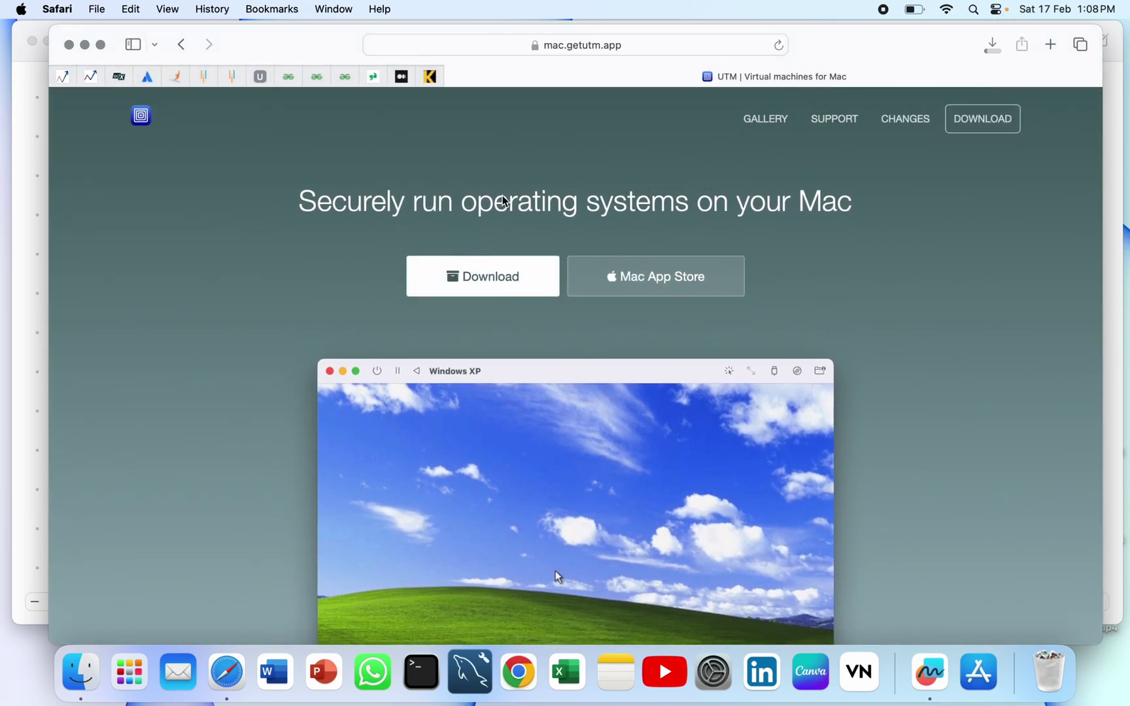
left_click(991, 44)
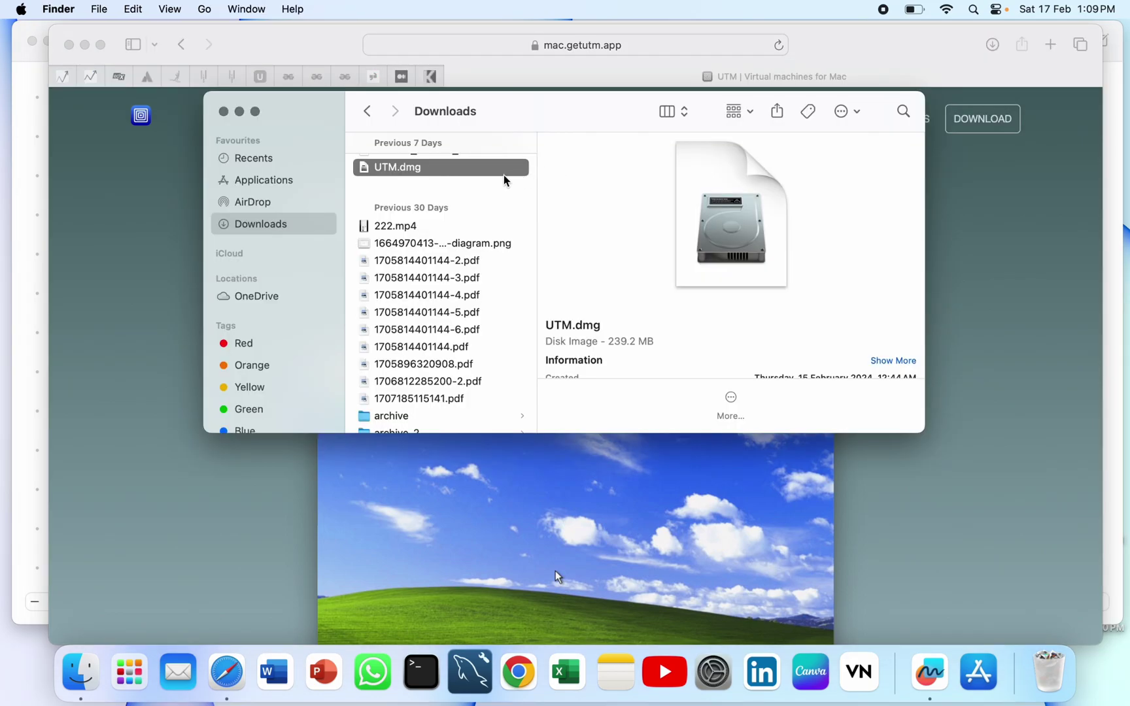
Minimize the Finder Downloads and Safari windows and bring back the 'Power BI in Mac' Freeform board
left_click(240, 113)
left_click(85, 45)
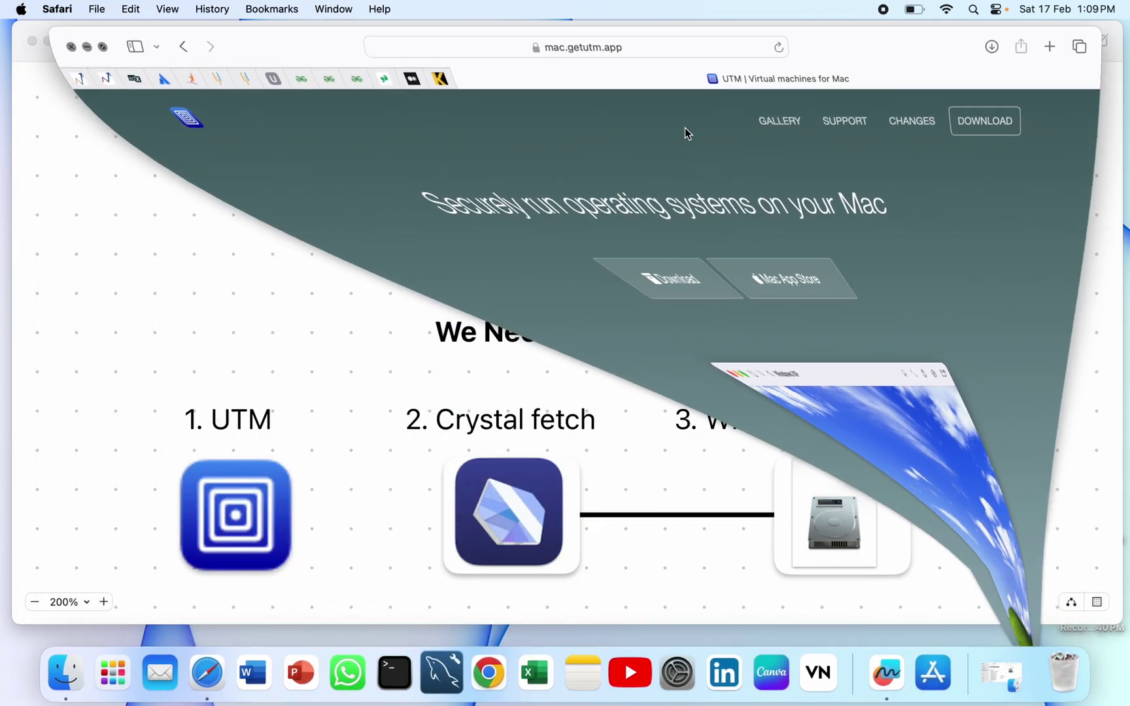
scroll(820, 565, "down", 2)
left_click(760, 535)
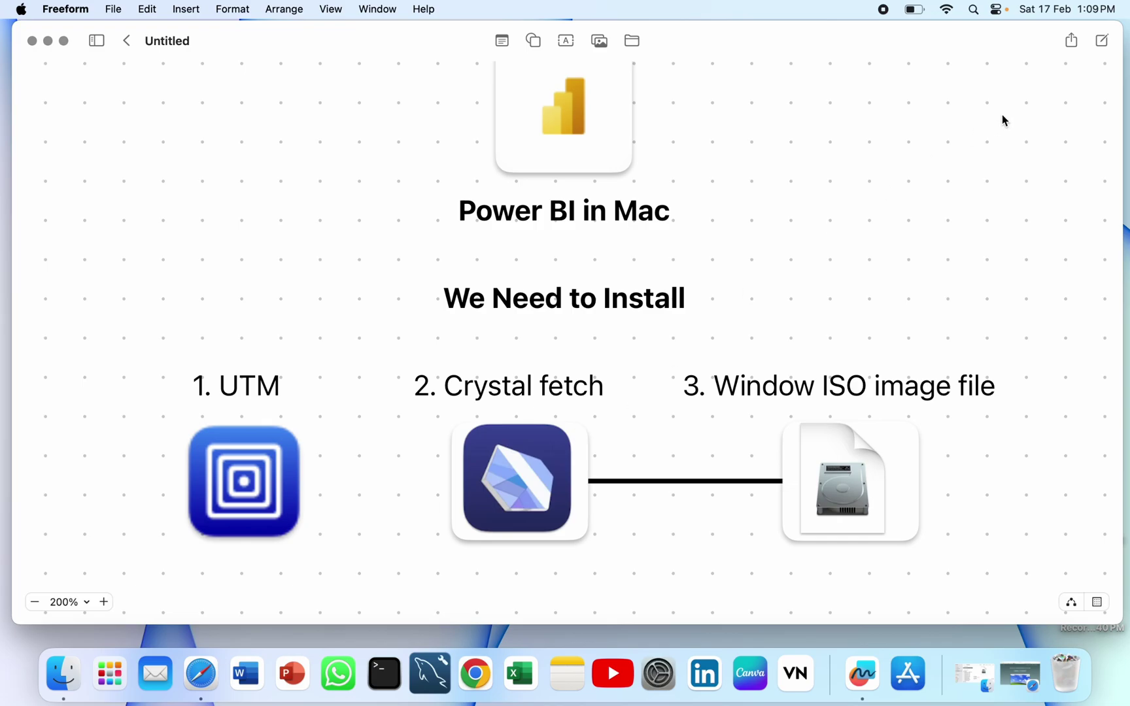
scroll(610, 349, "right", 2)
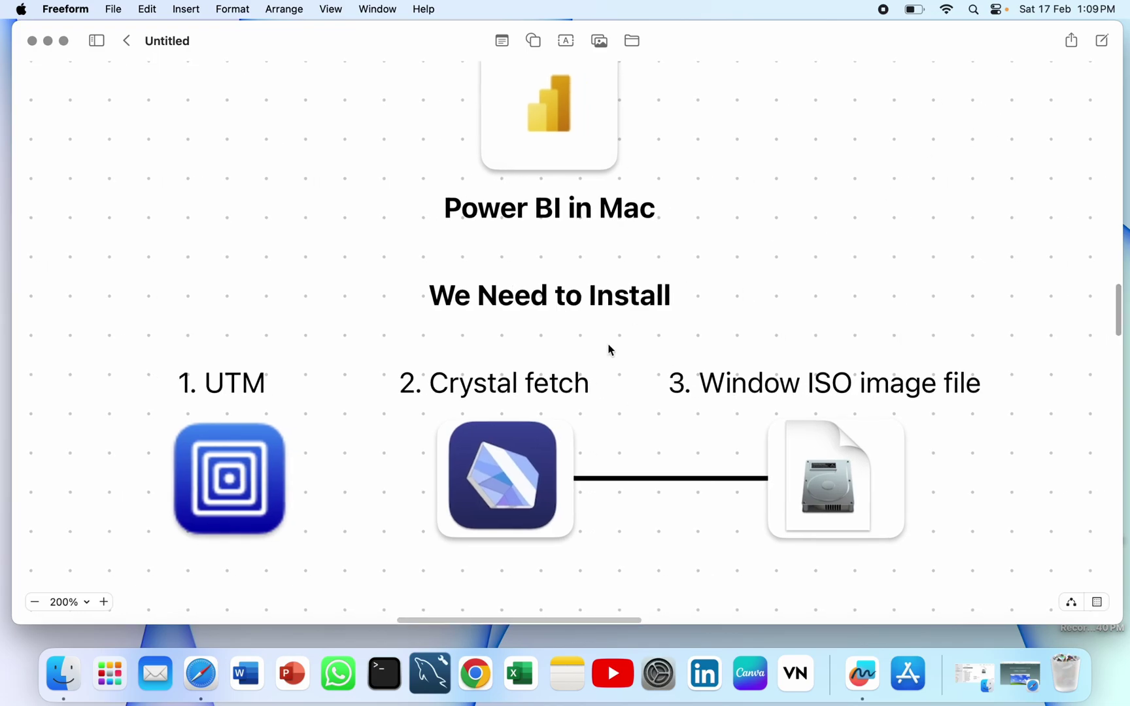
scroll(705, 329, "up", 2)
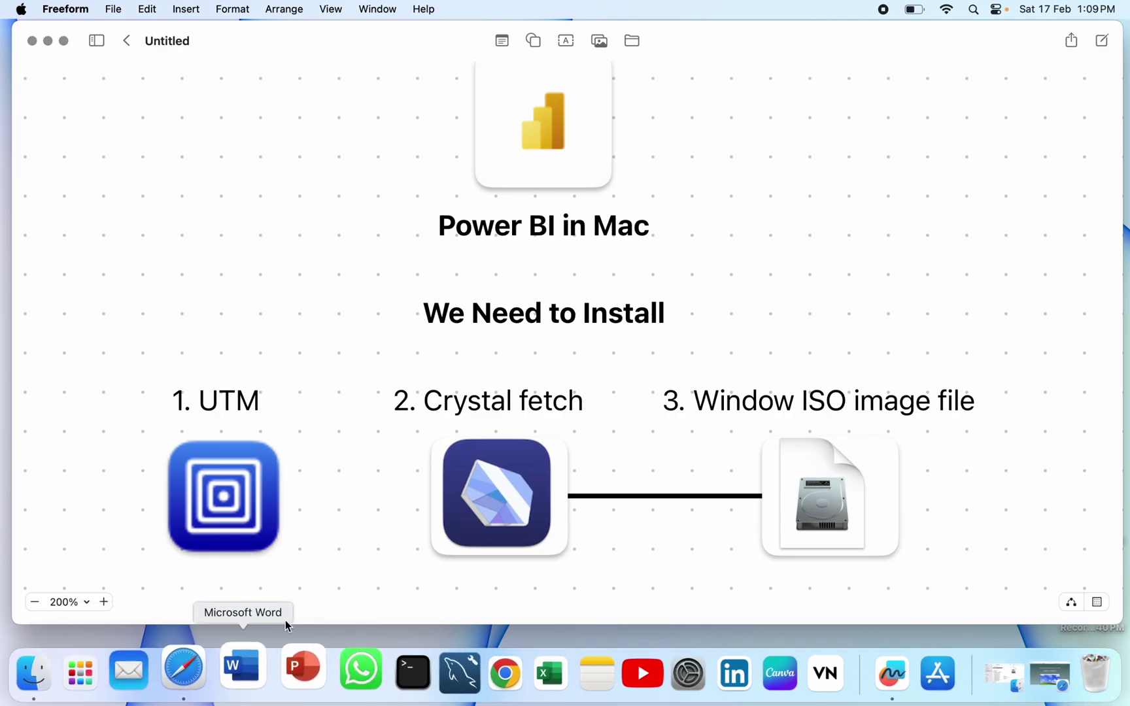
Search the App Store for 'crystalfetch iso downloader', install CrystalFetch and launch it
left_click(909, 670)
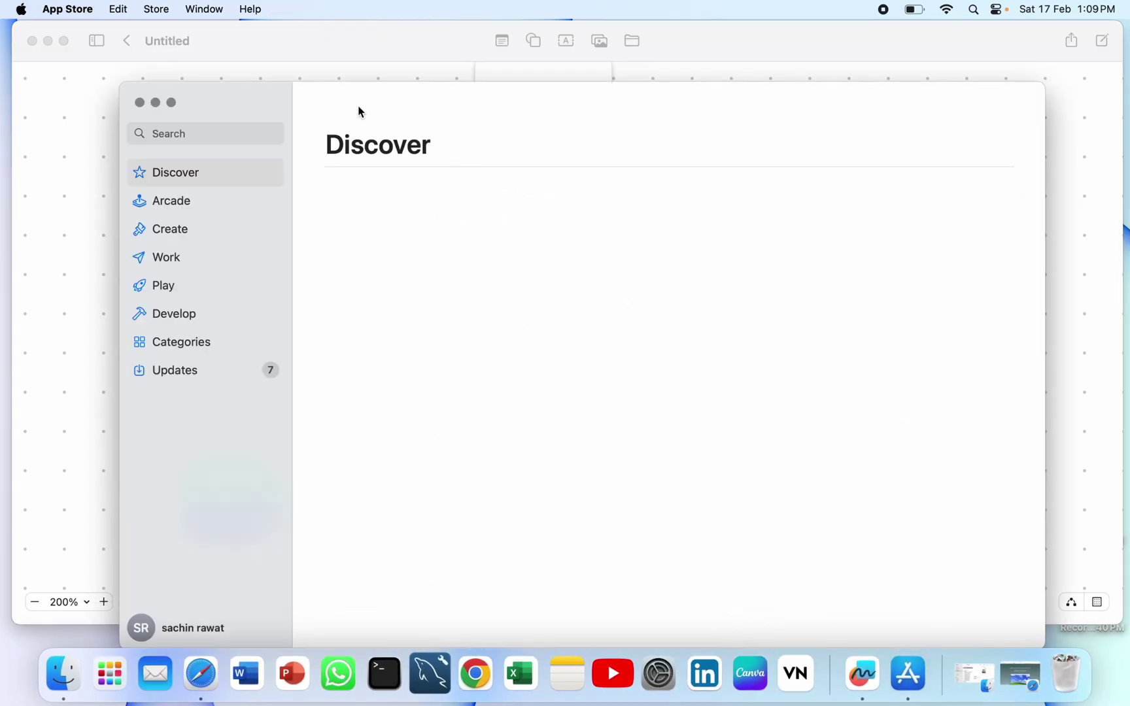
left_click(264, 79)
type("crys")
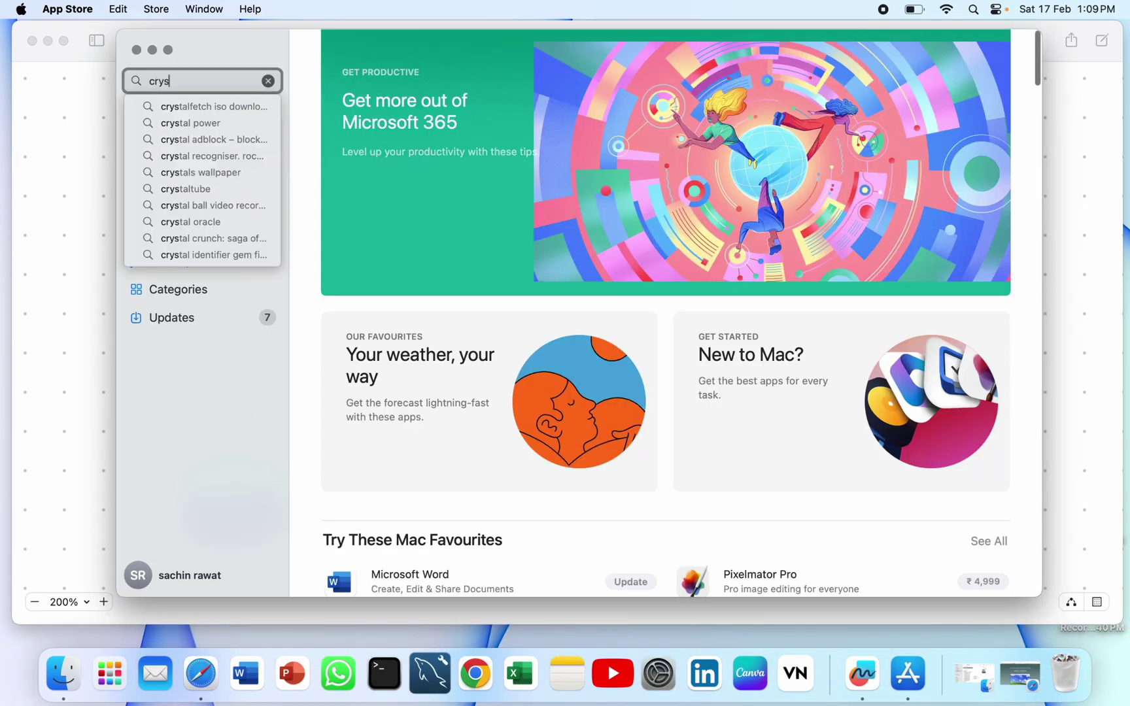
left_click(245, 108)
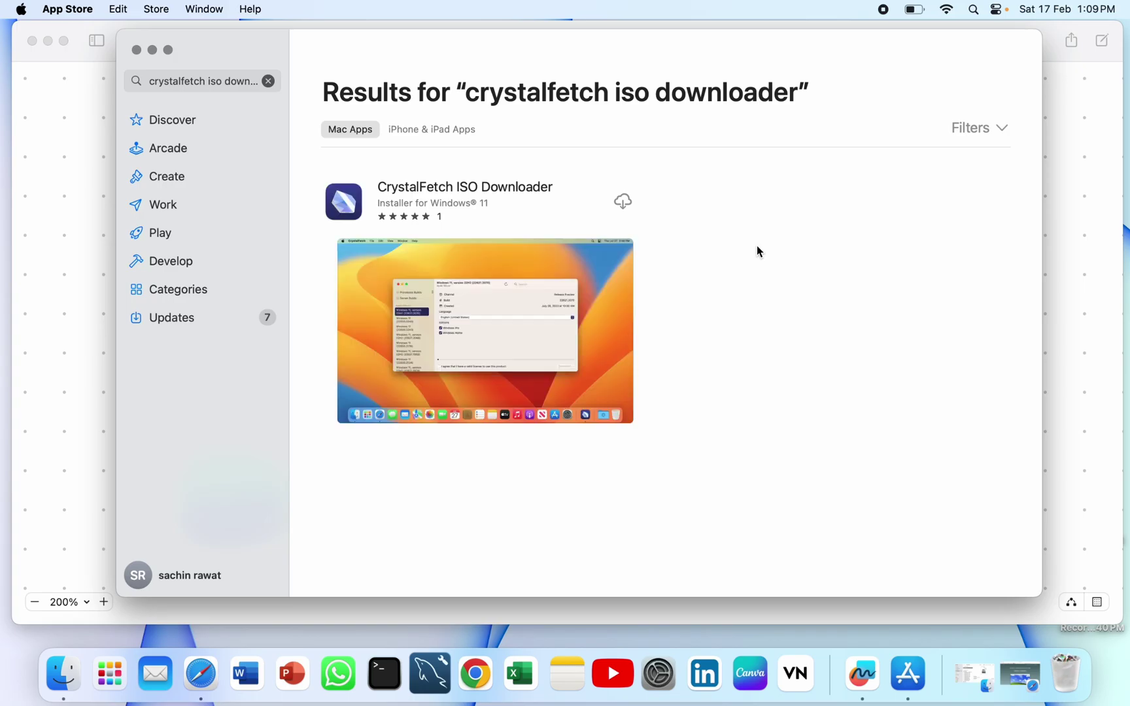
left_click(358, 210)
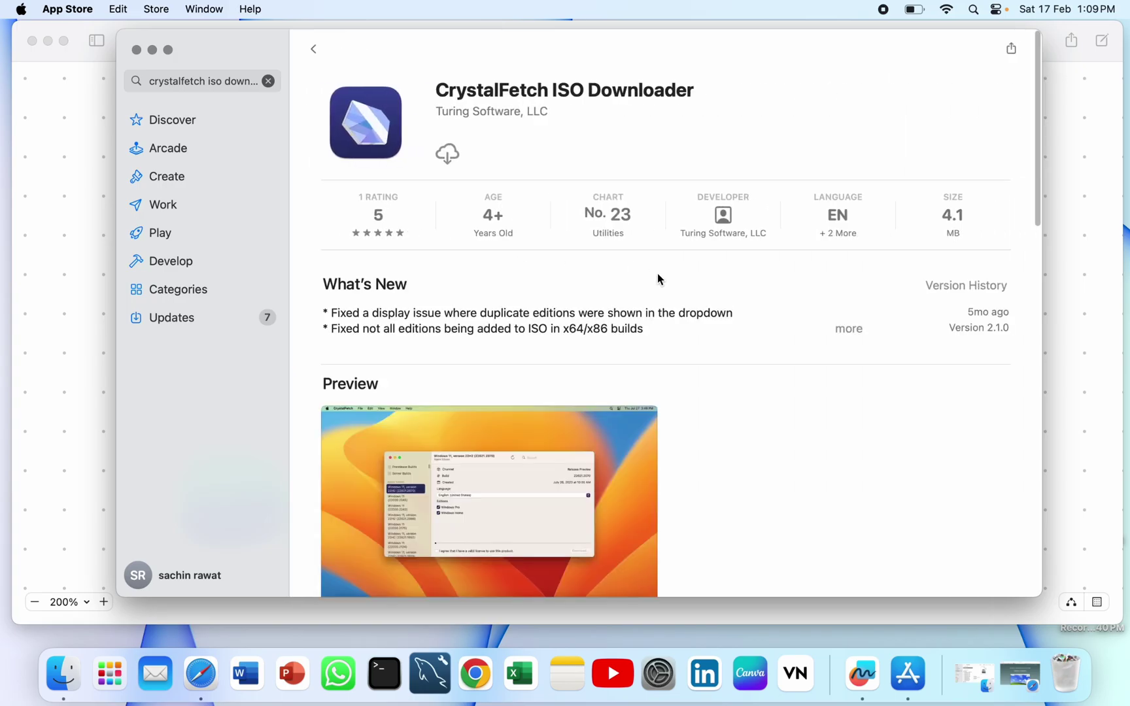
left_click(445, 153)
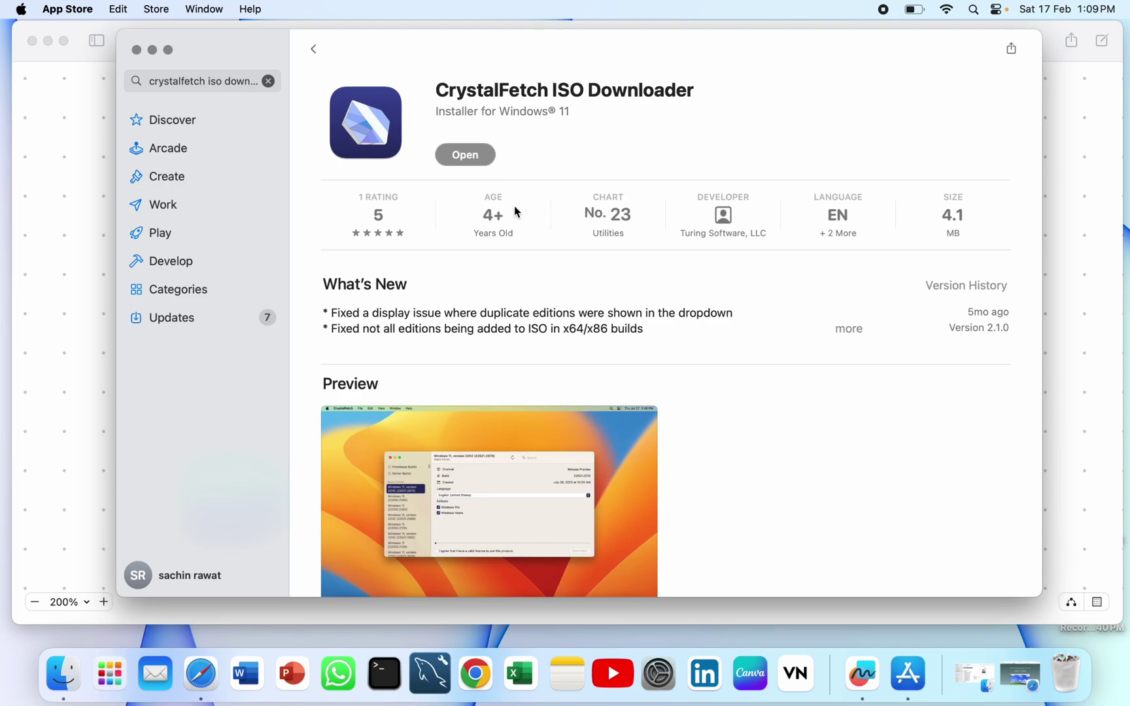
left_click(483, 155)
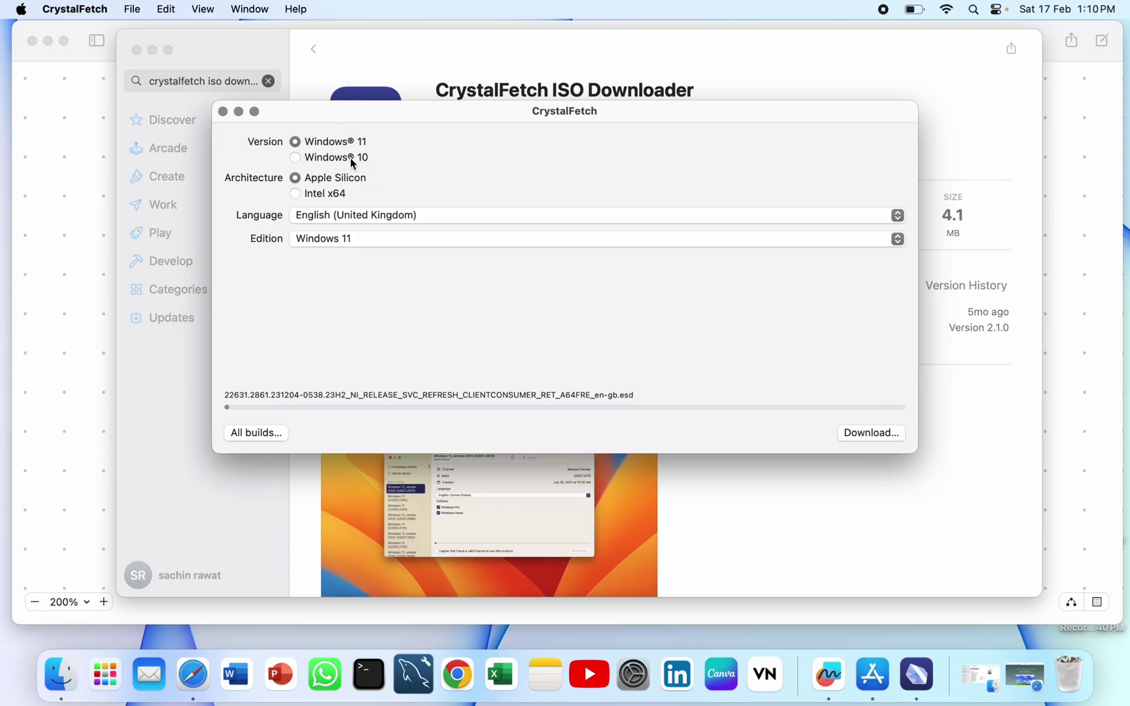
Browse CrystalFetch's language and edition lists, keeping English (United Kingdom)
left_click(486, 217)
left_click(524, 218)
left_click(521, 239)
left_click(566, 200)
left_click(549, 217)
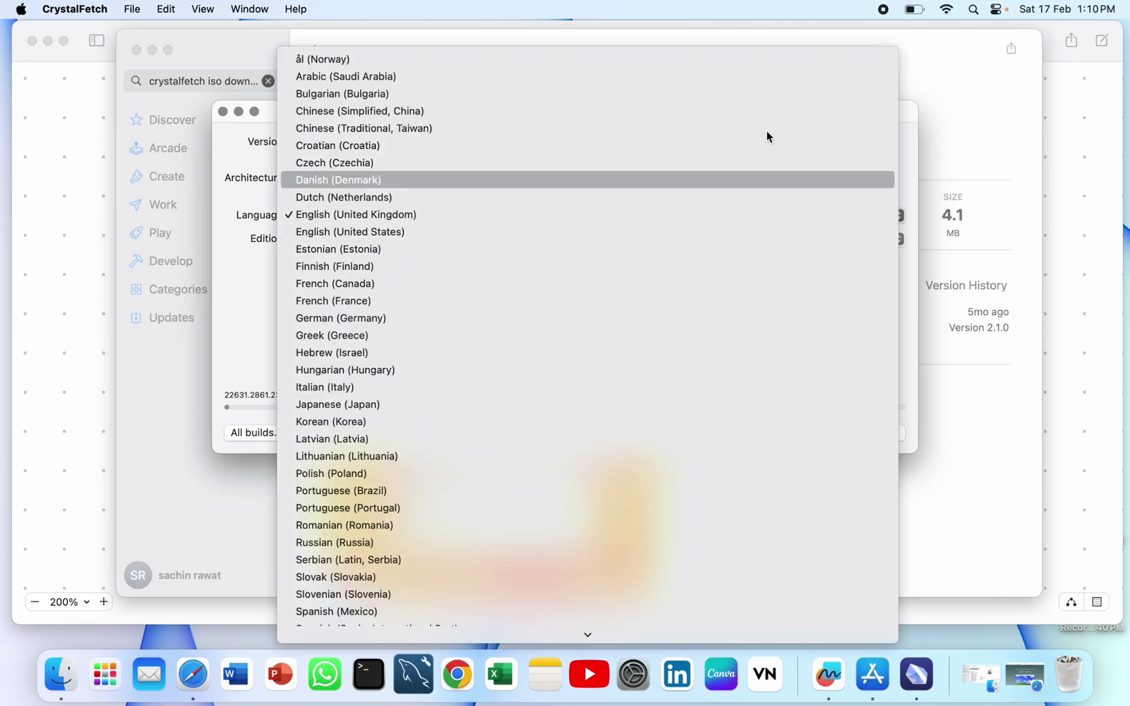
left_click(977, 144)
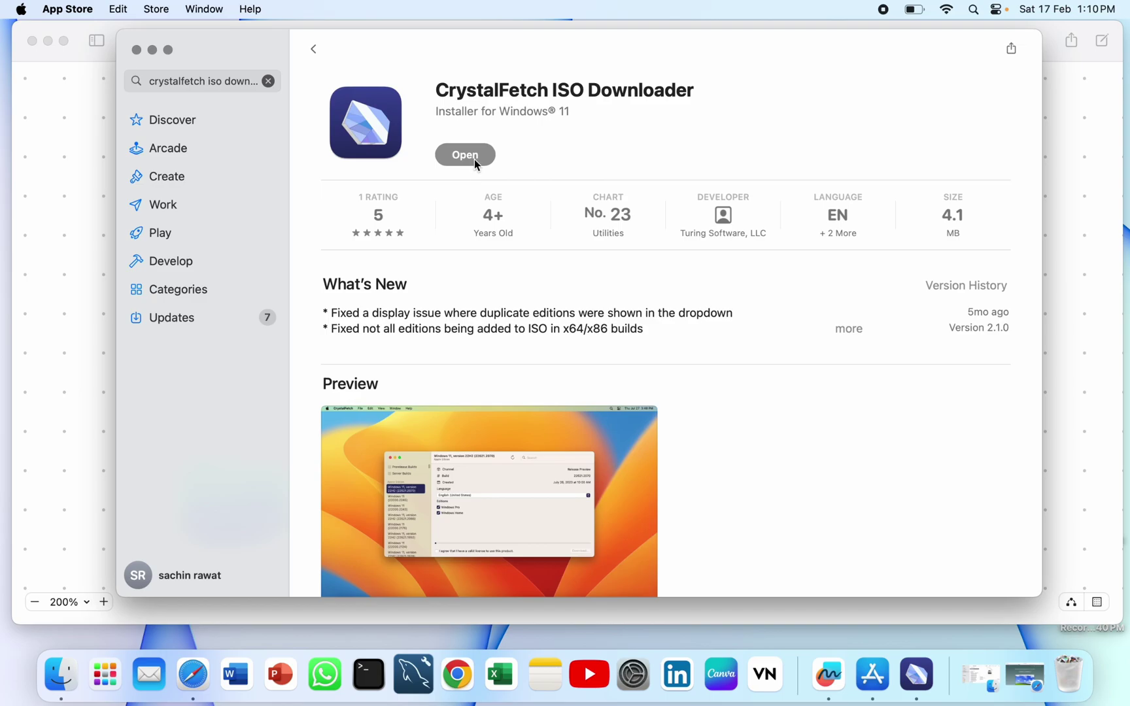
left_click(484, 154)
Choose English (United Kingdom) and the plain Windows 11 edition in CrystalFetch
left_click(501, 218)
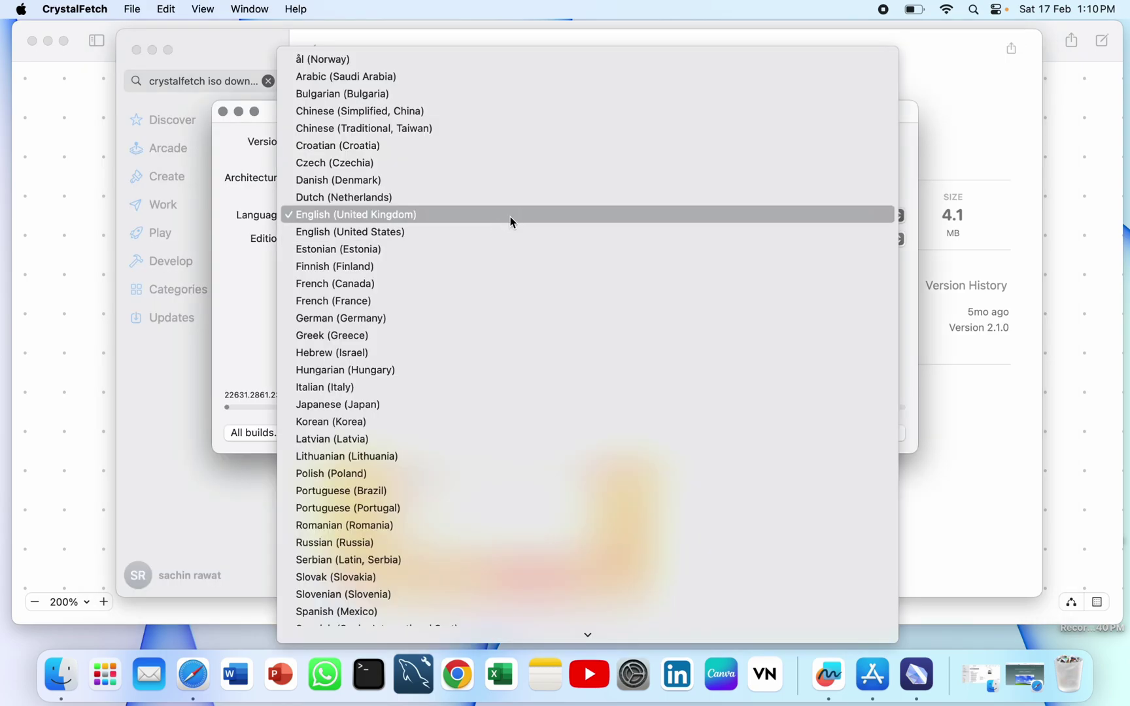
key("i")
left_click(693, 218)
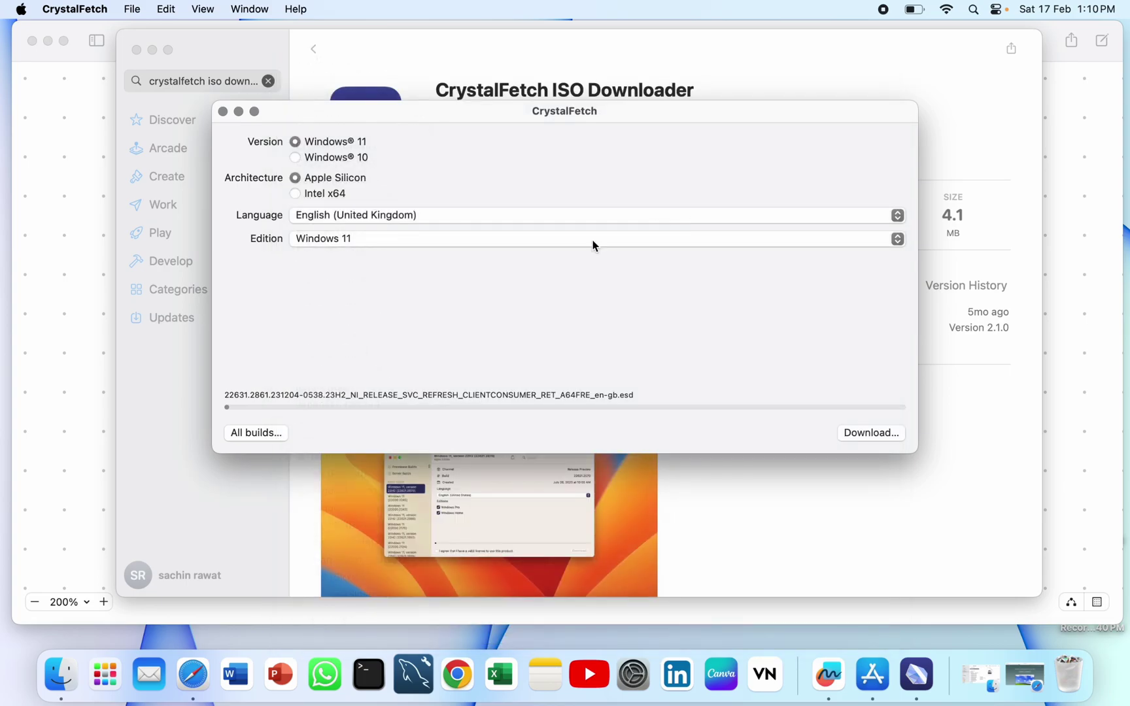
left_click(505, 249)
left_click(534, 236)
left_click(501, 237)
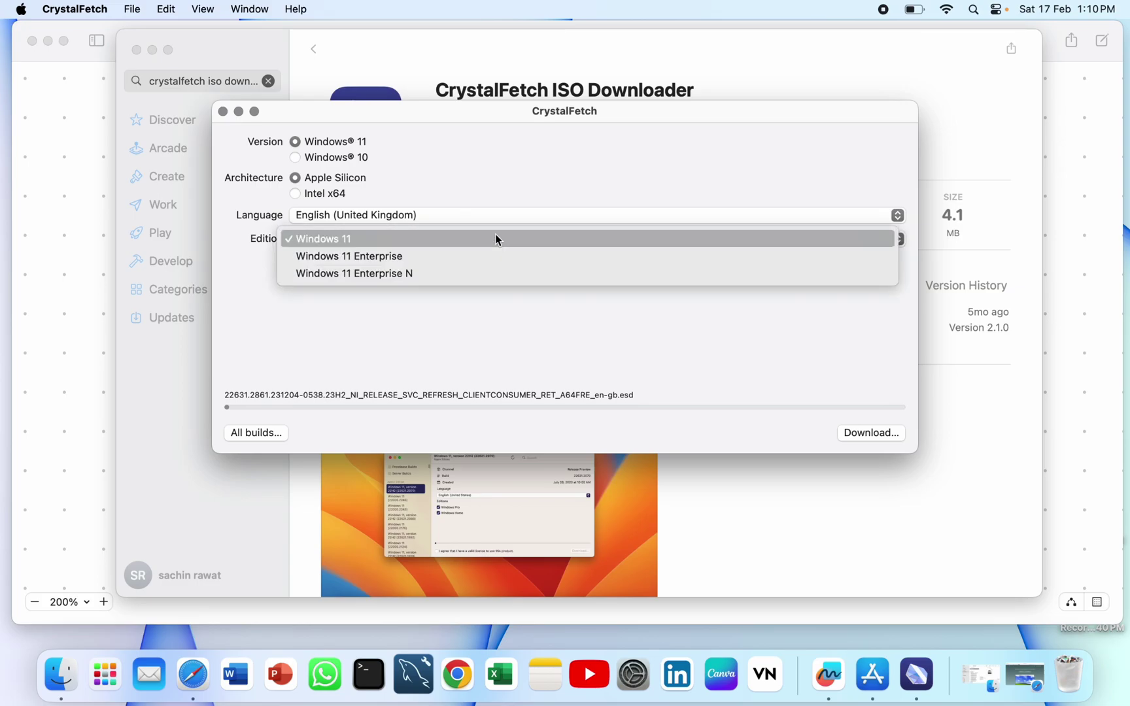
left_click(464, 315)
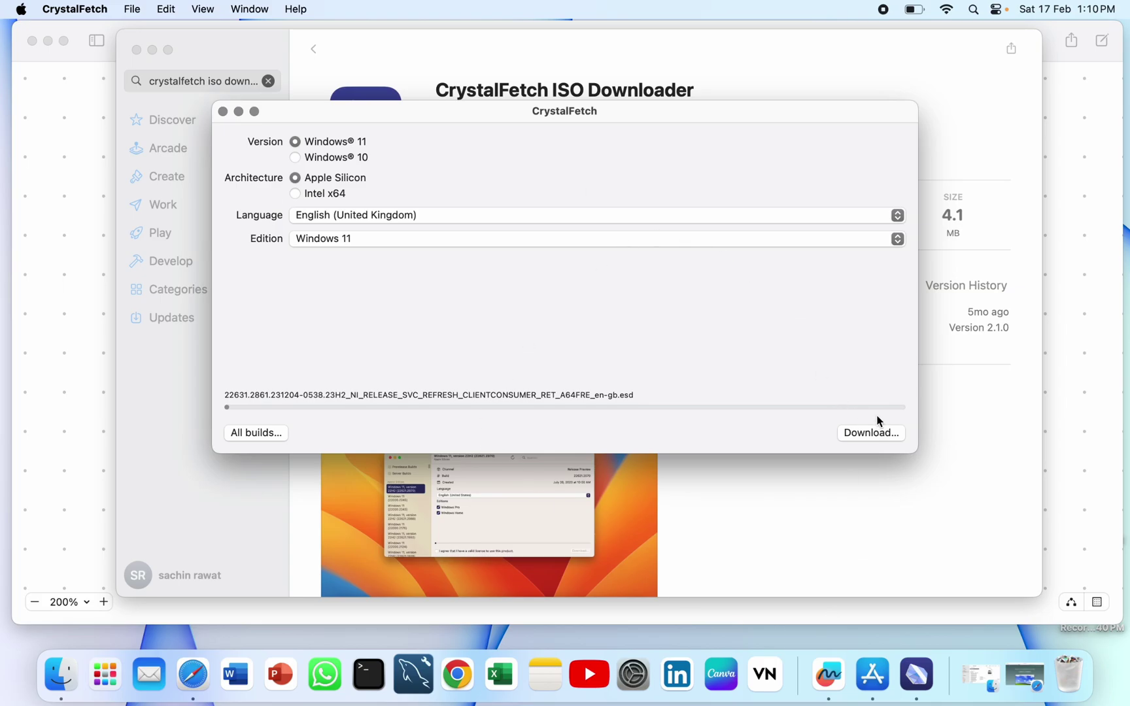
Start the Windows 11 Apple Silicon ISO download and accept Microsoft's licence terms
left_click_drag(617, 118, 643, 101)
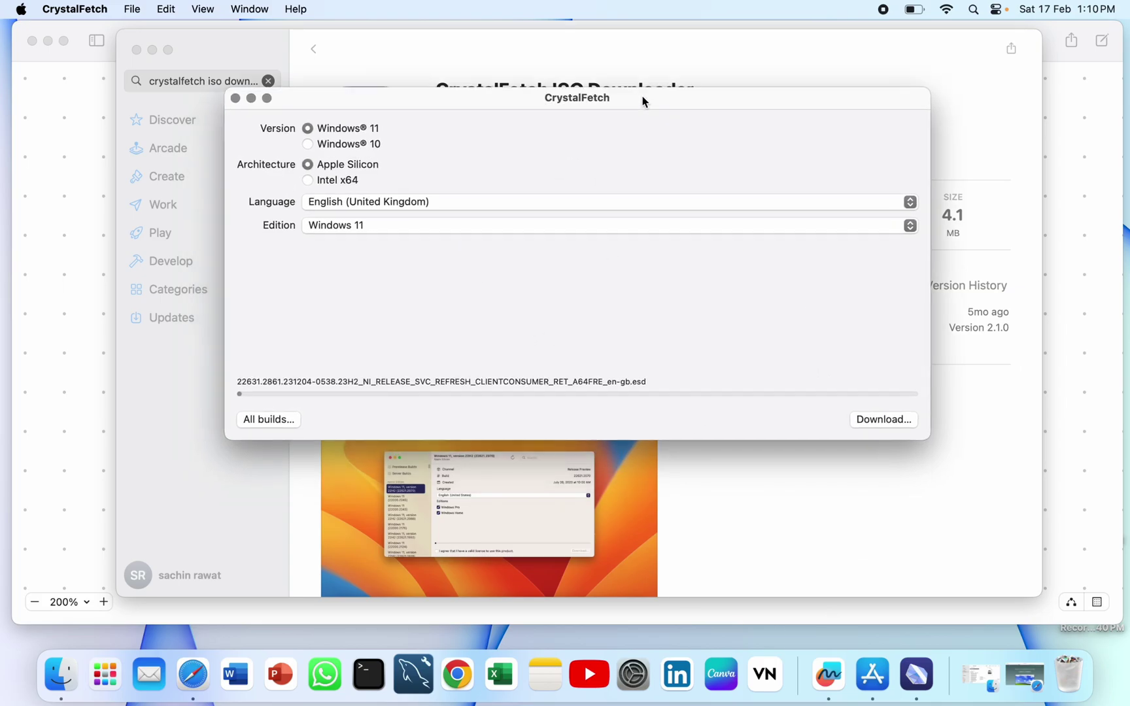
left_click(880, 420)
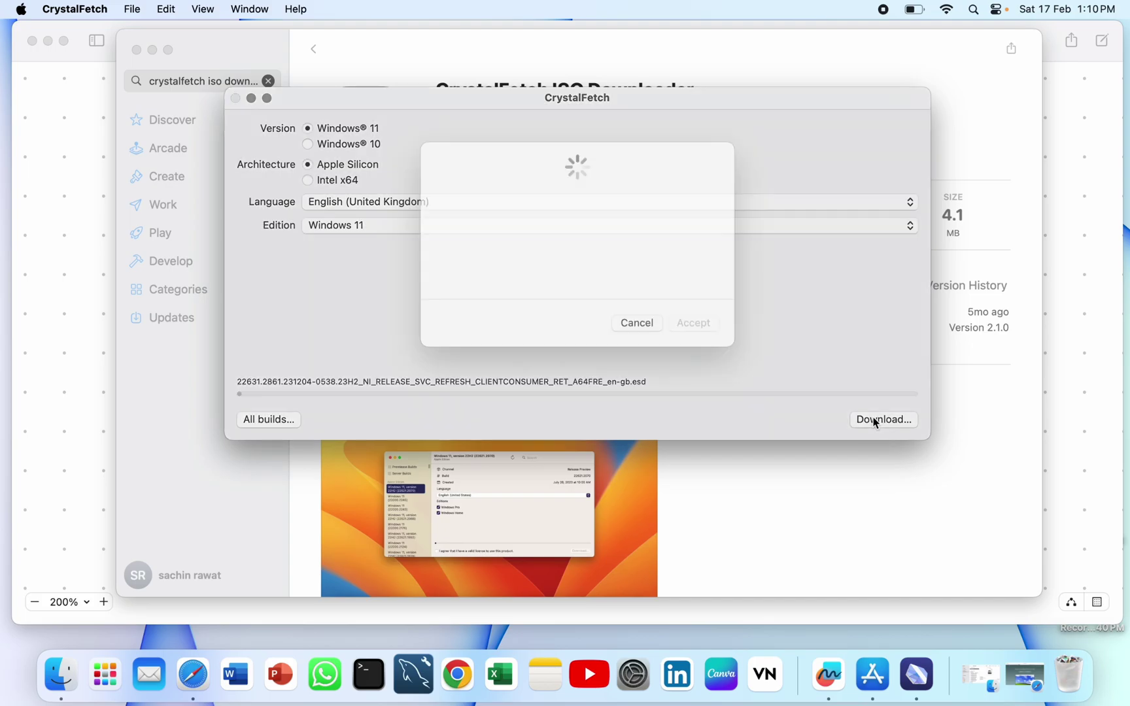
scroll(677, 292, "down", 15)
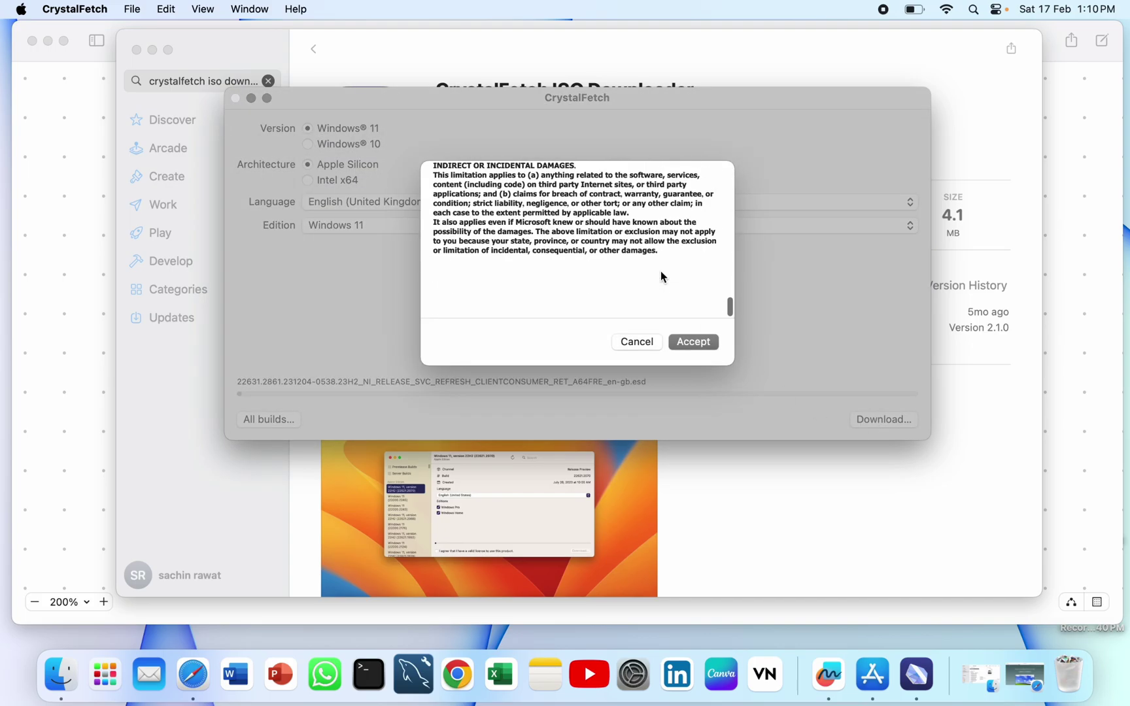
left_click(702, 343)
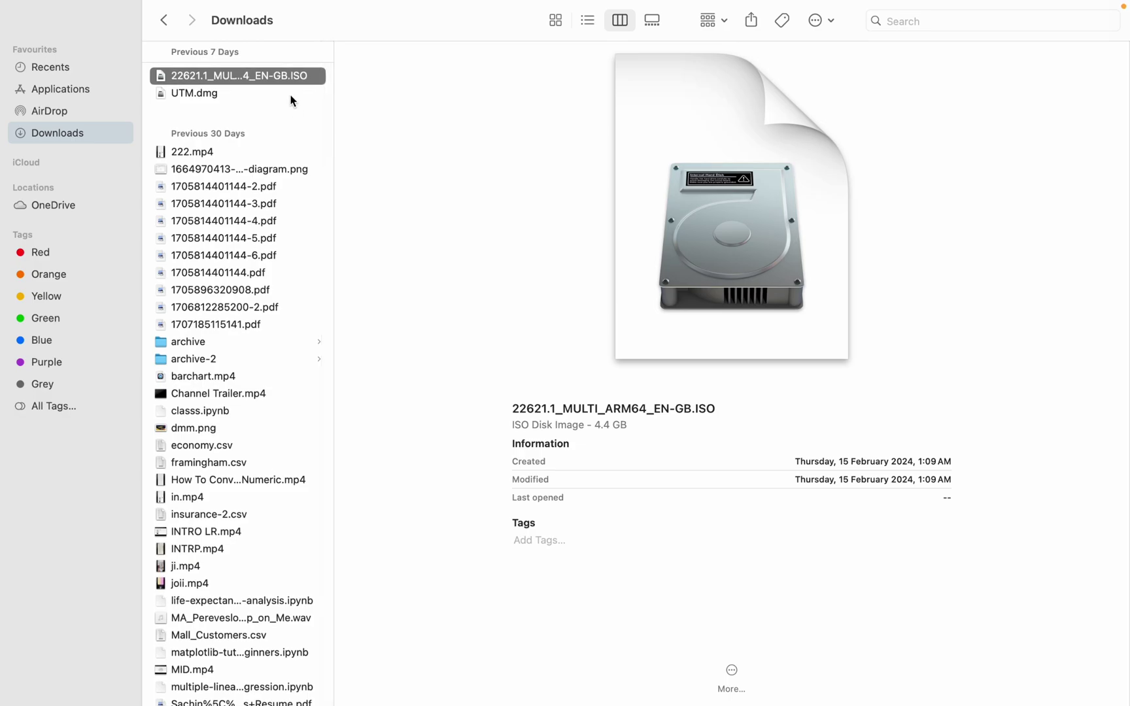
Open the UTM.dmg disk image from the Downloads folder
left_click(288, 94)
left_click(306, 77)
left_click(285, 96)
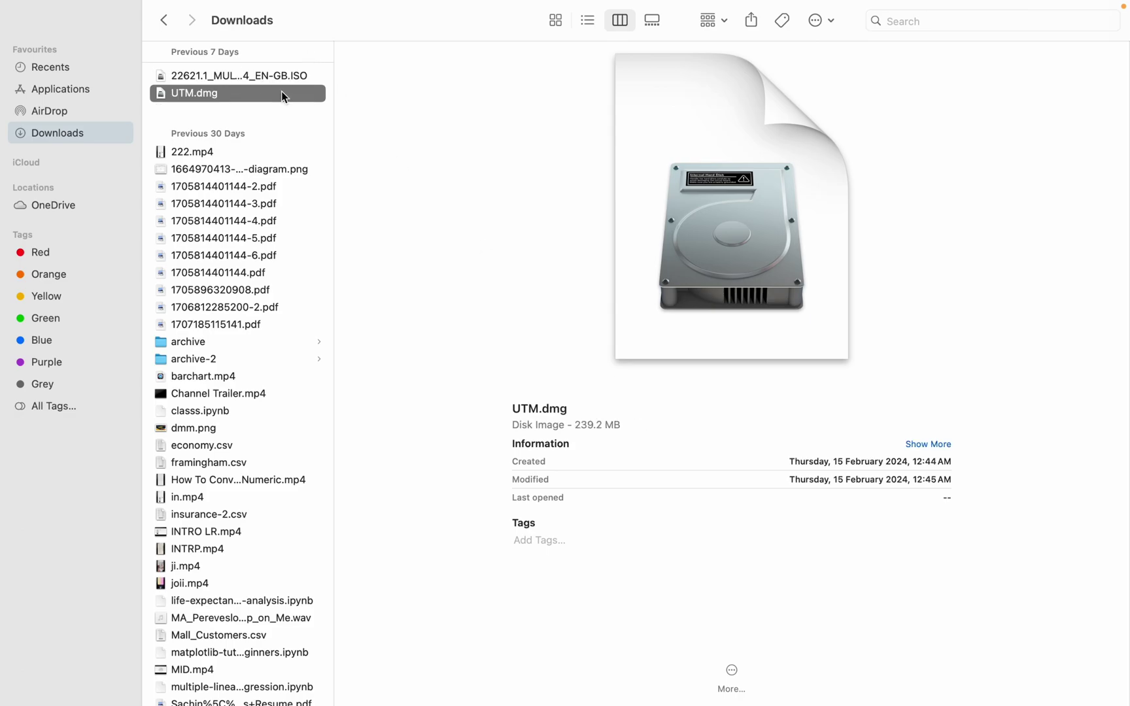
double_click(226, 97)
Copy UTM into Applications, add it to the Dock and close the UTM volume window
left_click_drag(301, 154, 505, 157)
mouse_move(456, 5)
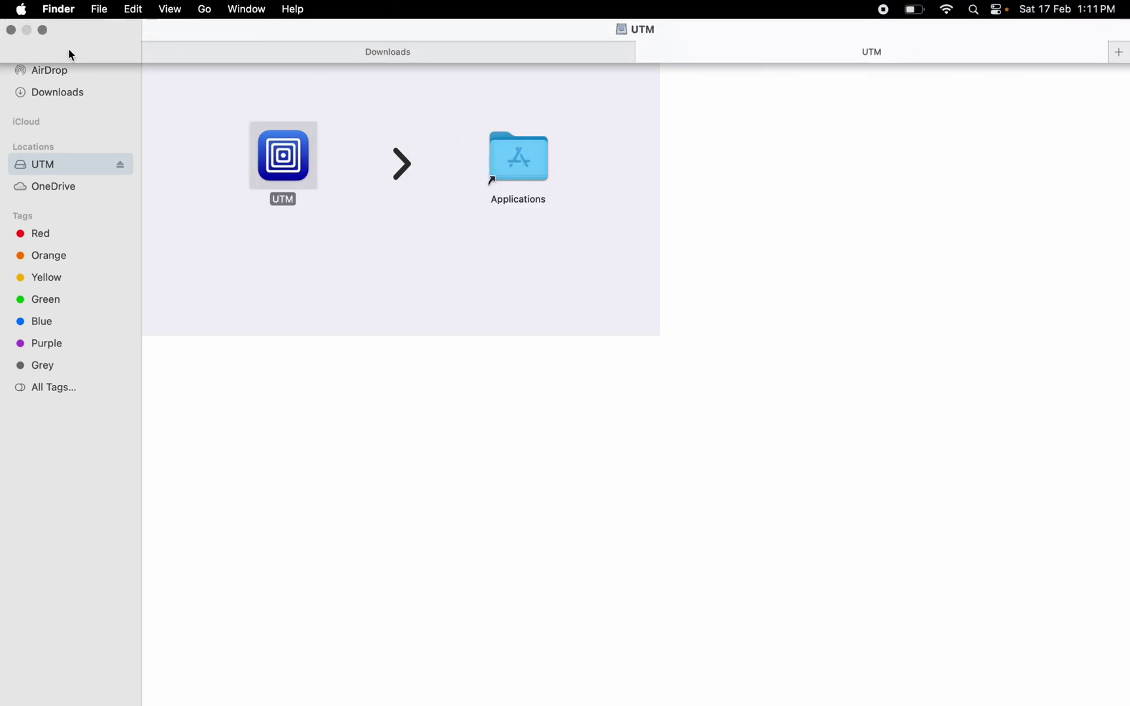
left_click(44, 29)
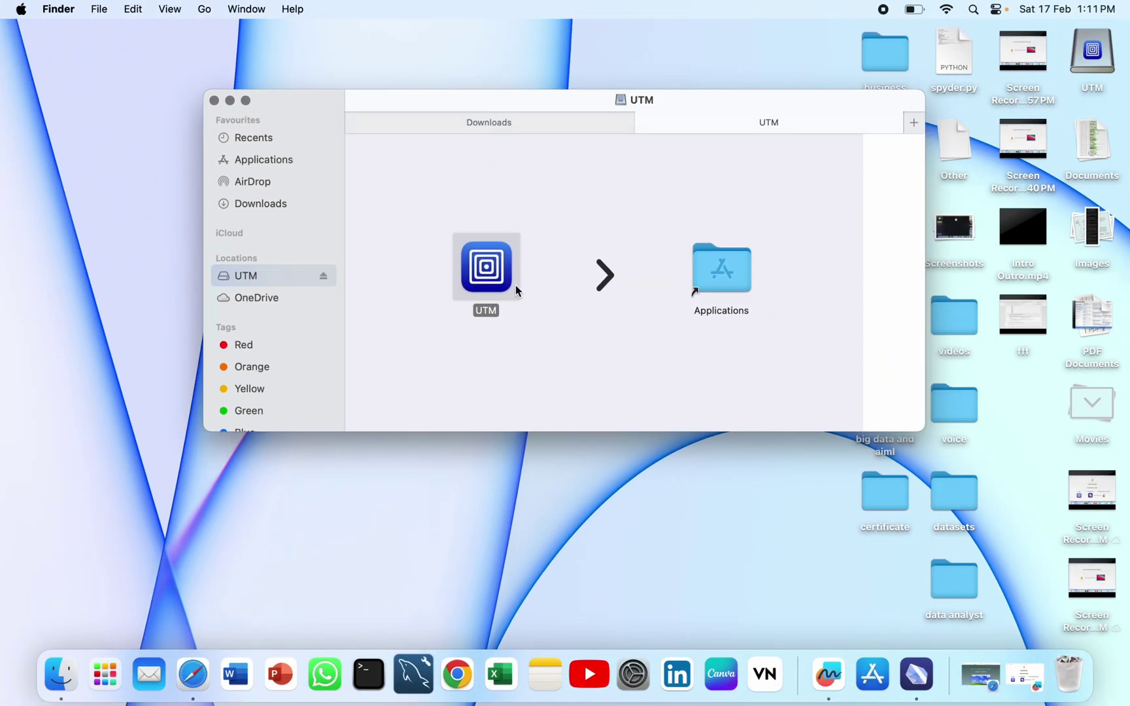
left_click_drag(500, 291, 617, 673)
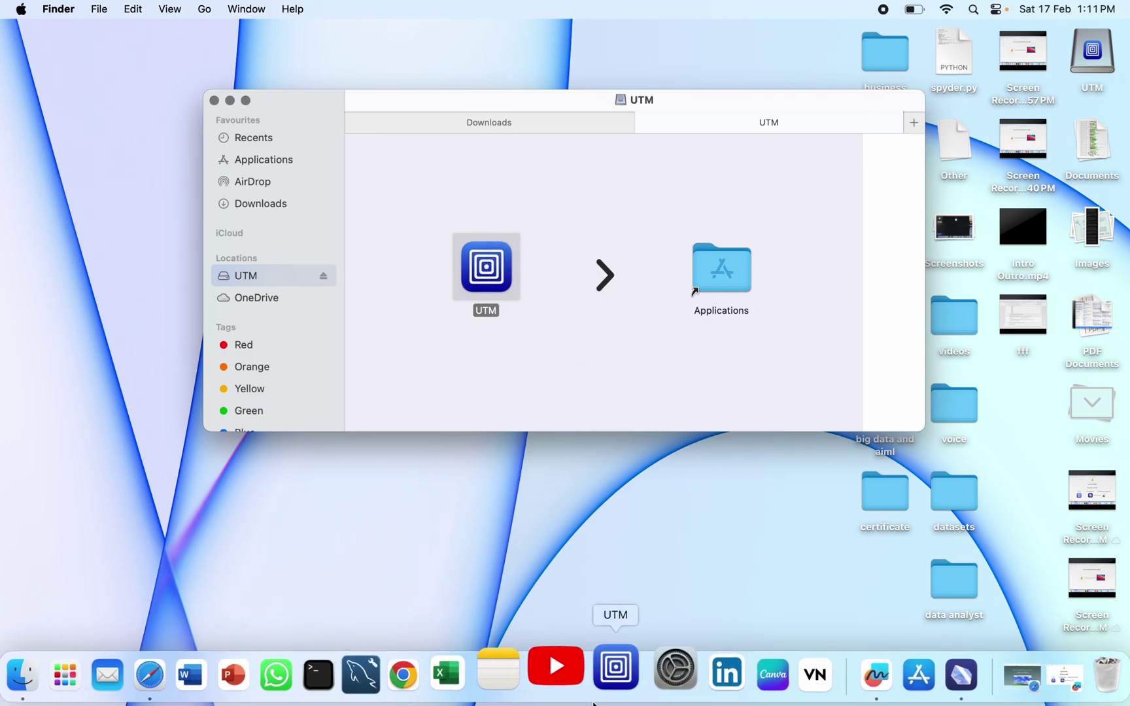
left_click(214, 100)
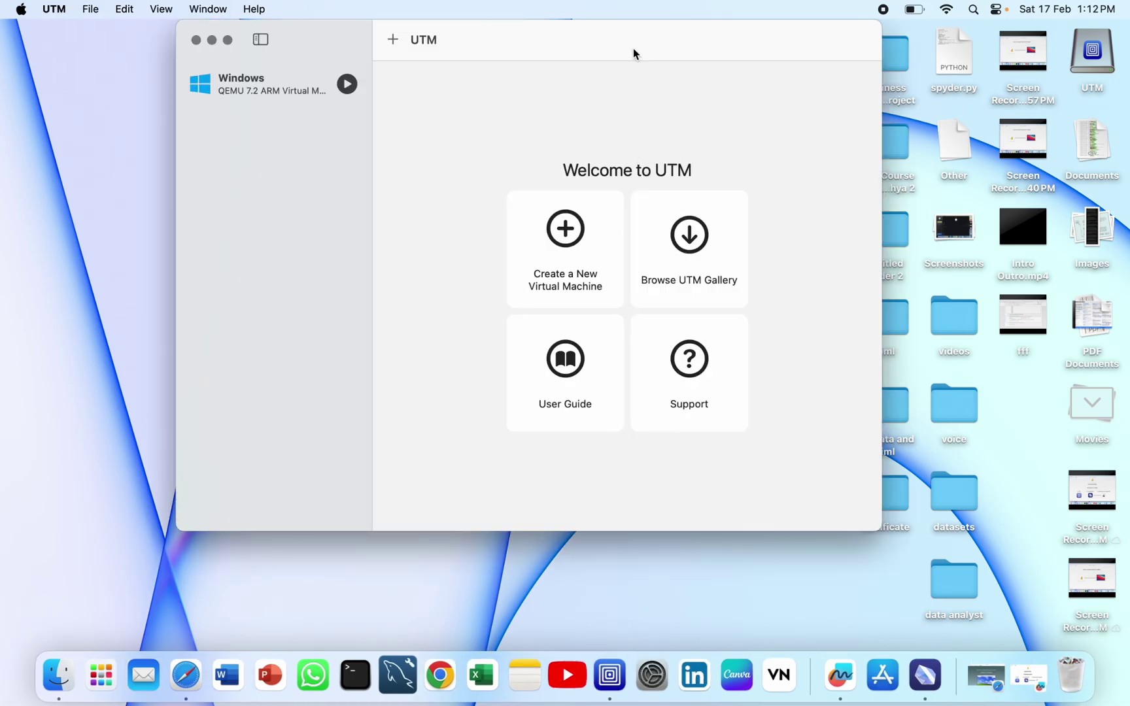
Create a new virtualized machine in UTM with Windows as the guest operating system
left_click_drag(633, 48, 638, 85)
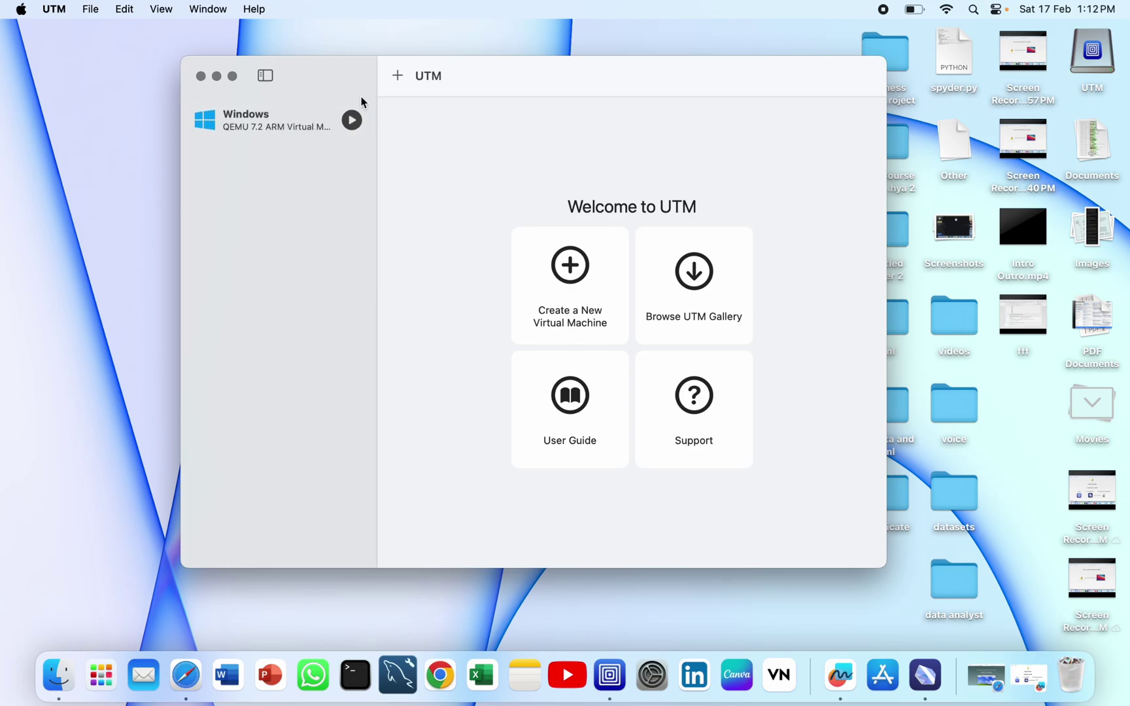
left_click_drag(352, 75, 355, 60)
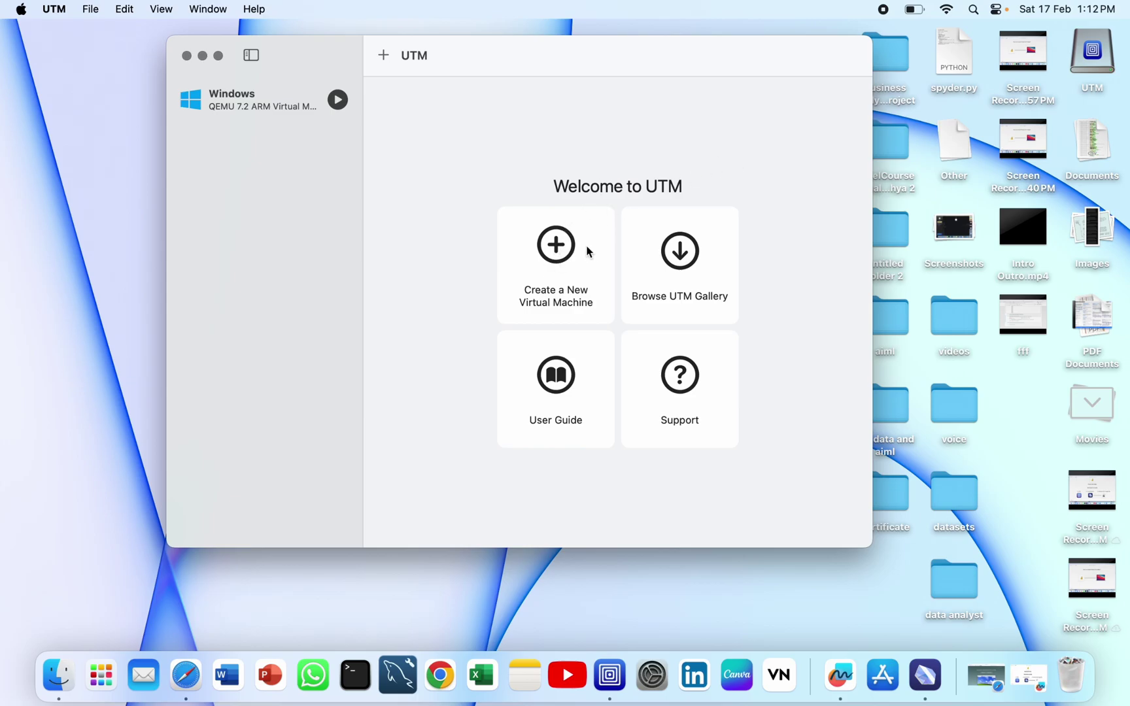
left_click(561, 255)
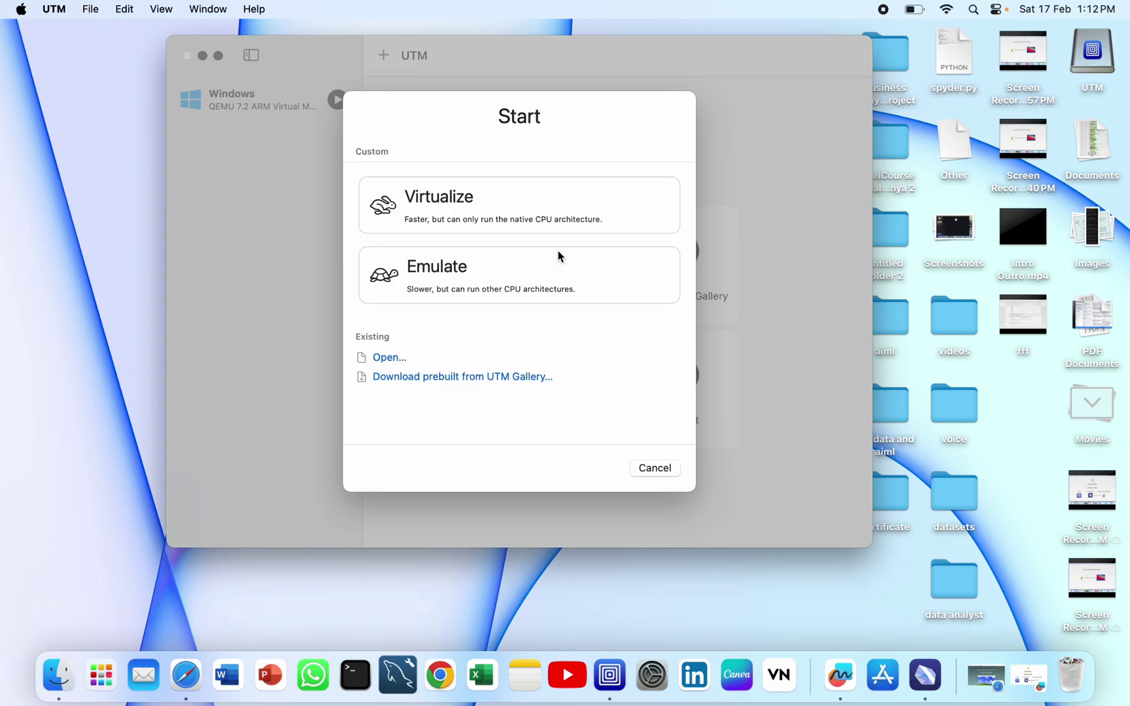
left_click(445, 198)
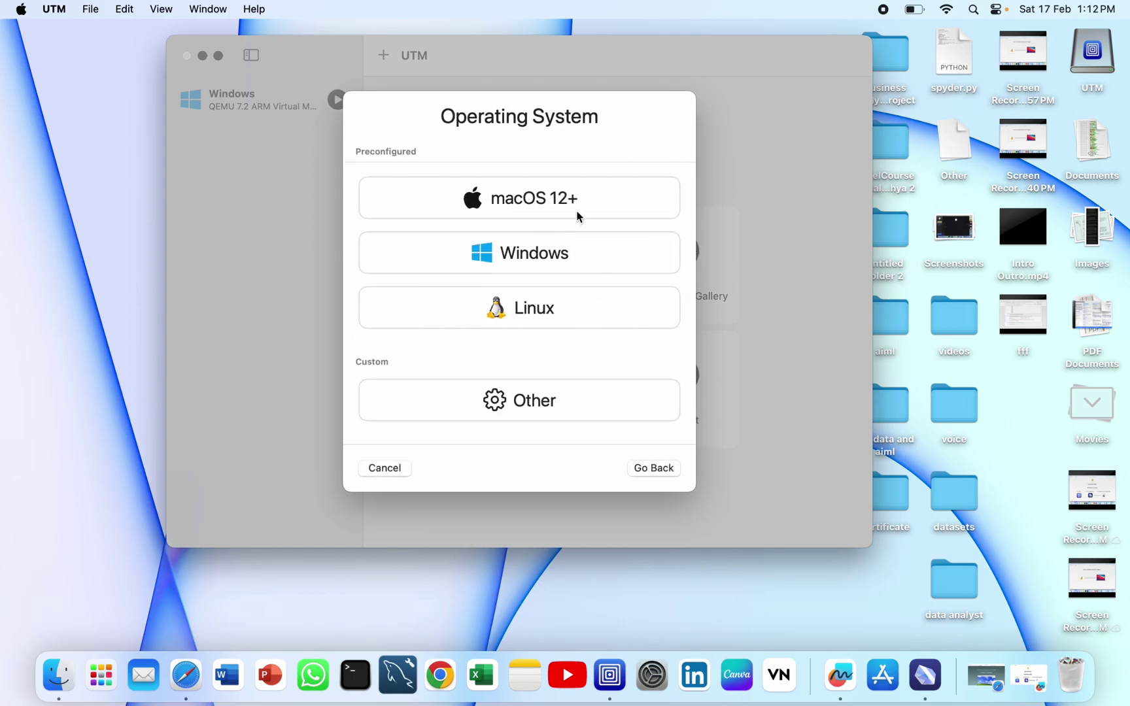
left_click(551, 256)
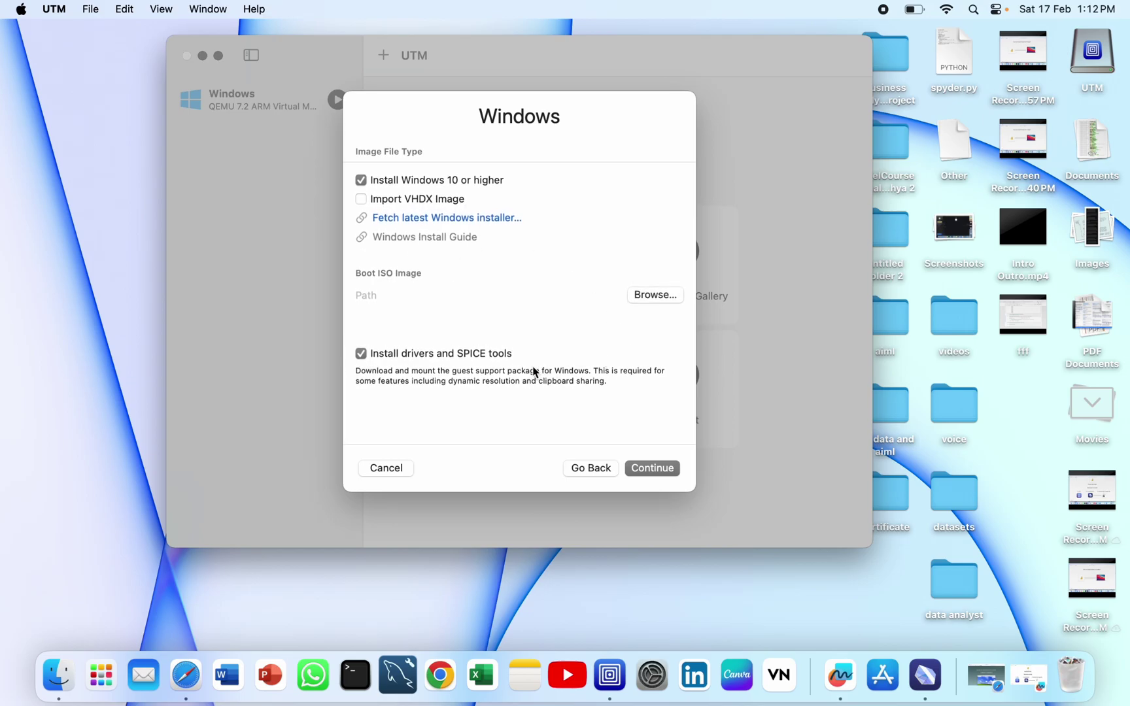
Locate the Windows ISO in Finder's Downloads folder, then return to UTM's Windows setup page
left_click(57, 676)
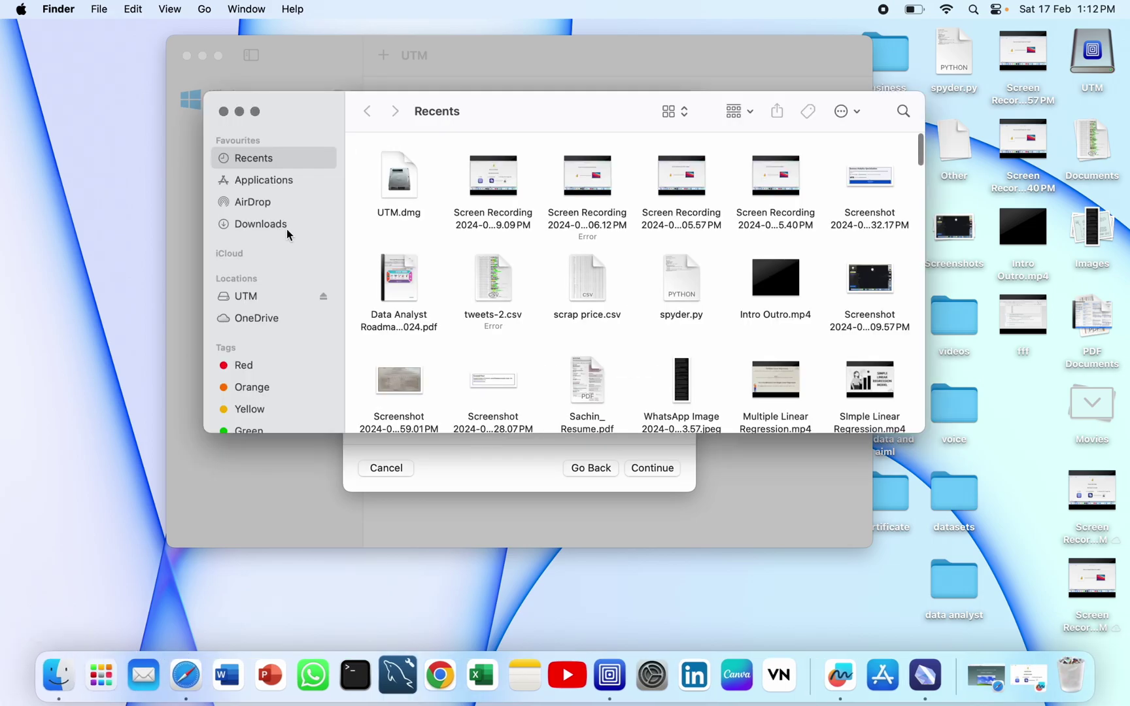
left_click(308, 190)
left_click(288, 224)
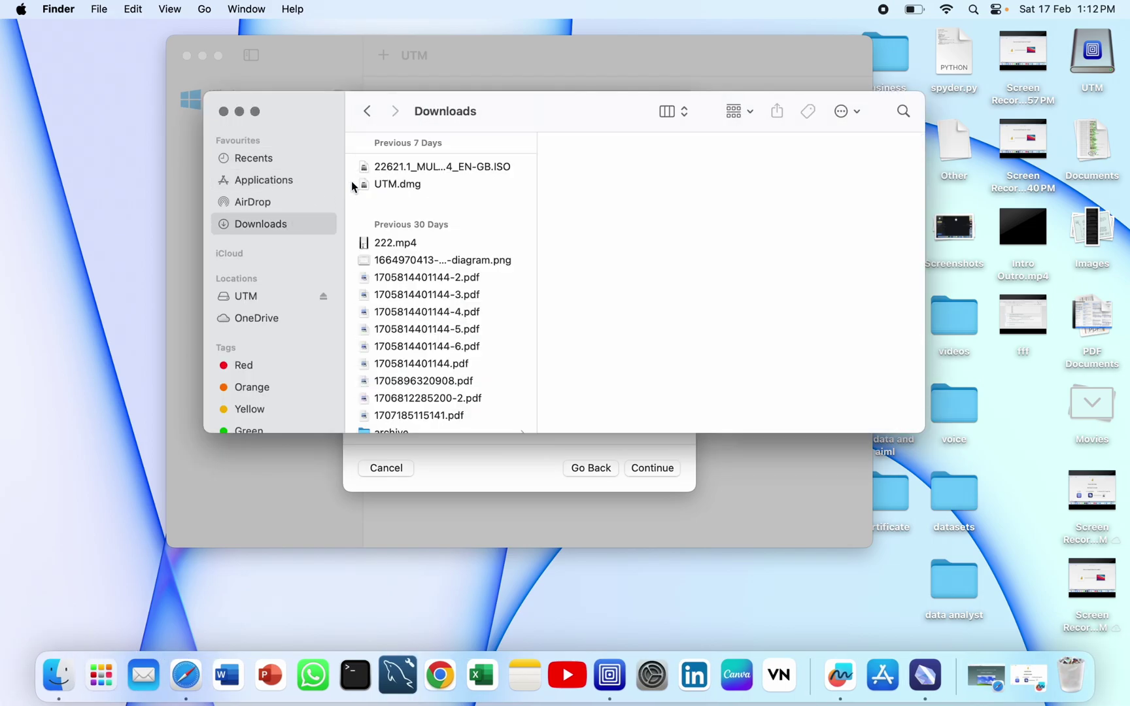
left_click(388, 167)
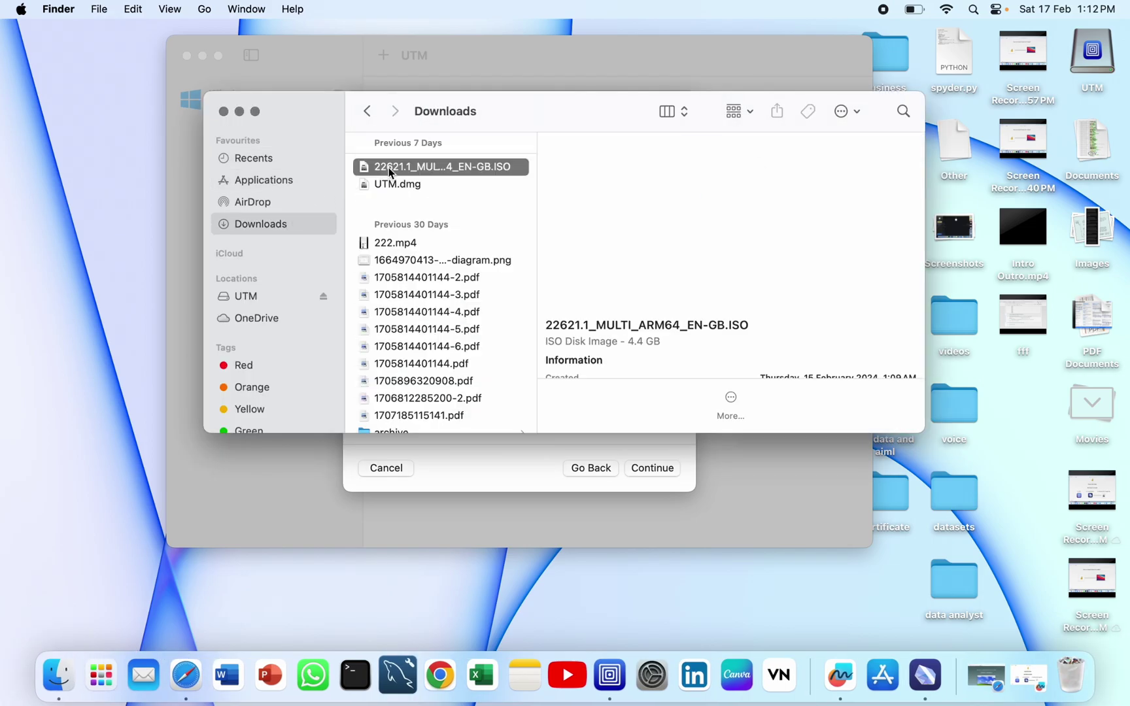
left_click(224, 114)
left_click(668, 304)
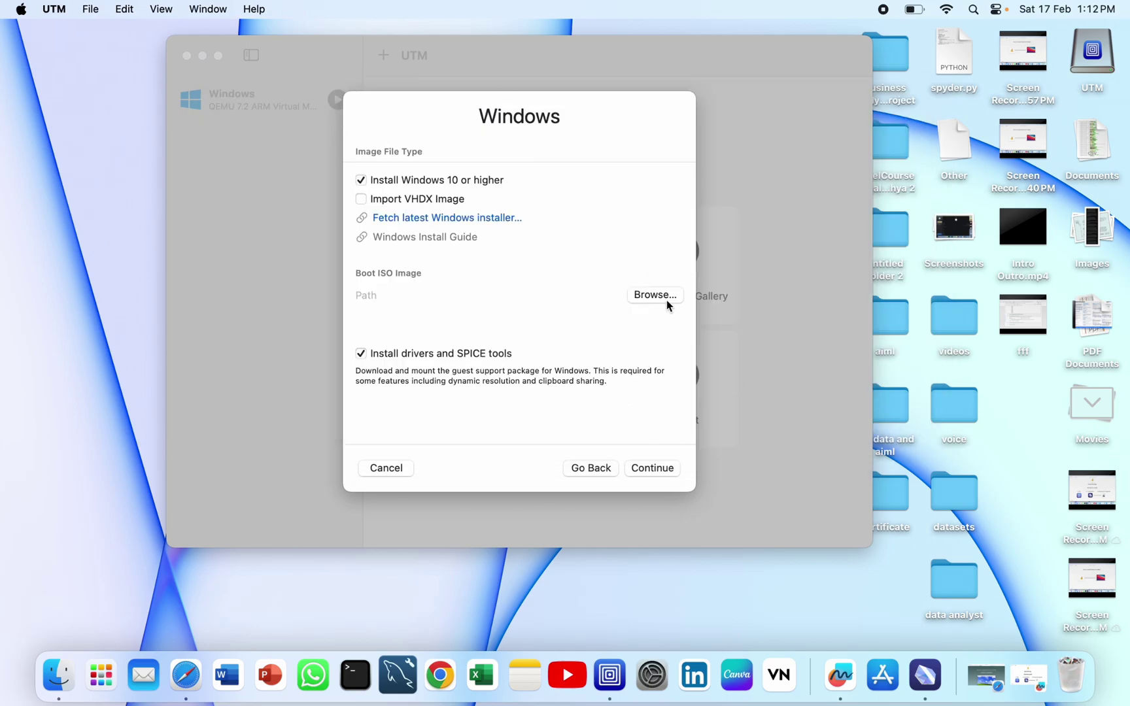
Search This Mac for 'iso' in the boot ISO file picker and open a Finder window on Recents
left_click(667, 302)
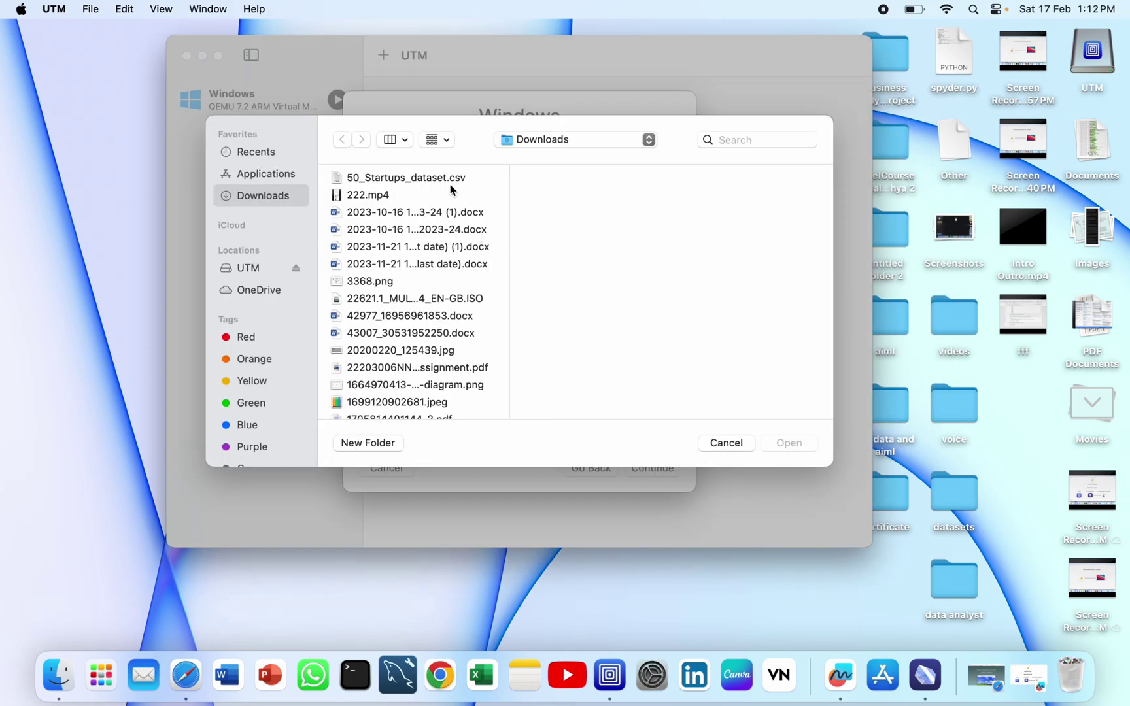
left_click(281, 178)
left_click(301, 195)
scroll(437, 229, "down", 10)
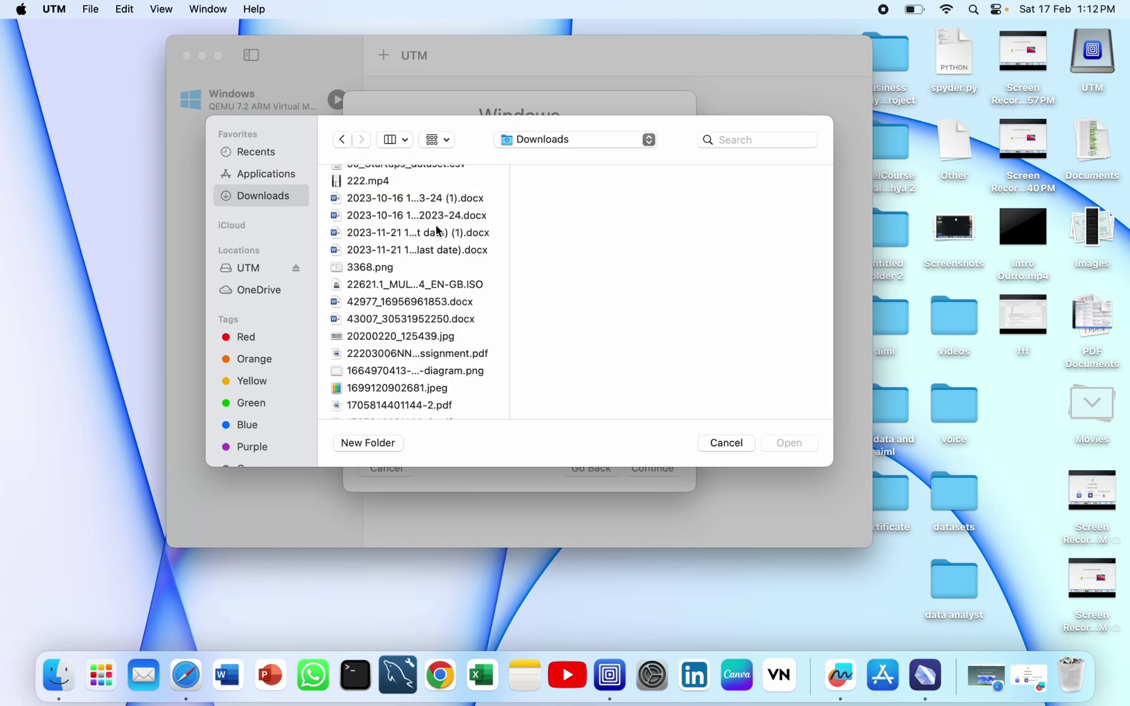
left_click(747, 140)
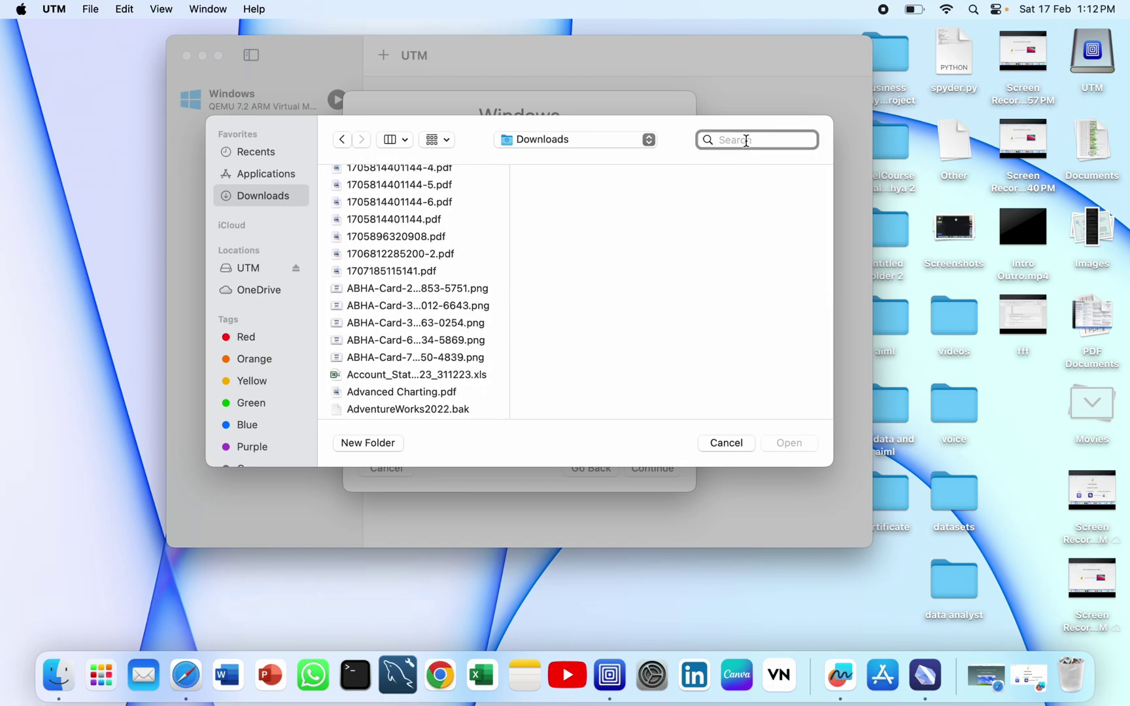
type("iso")
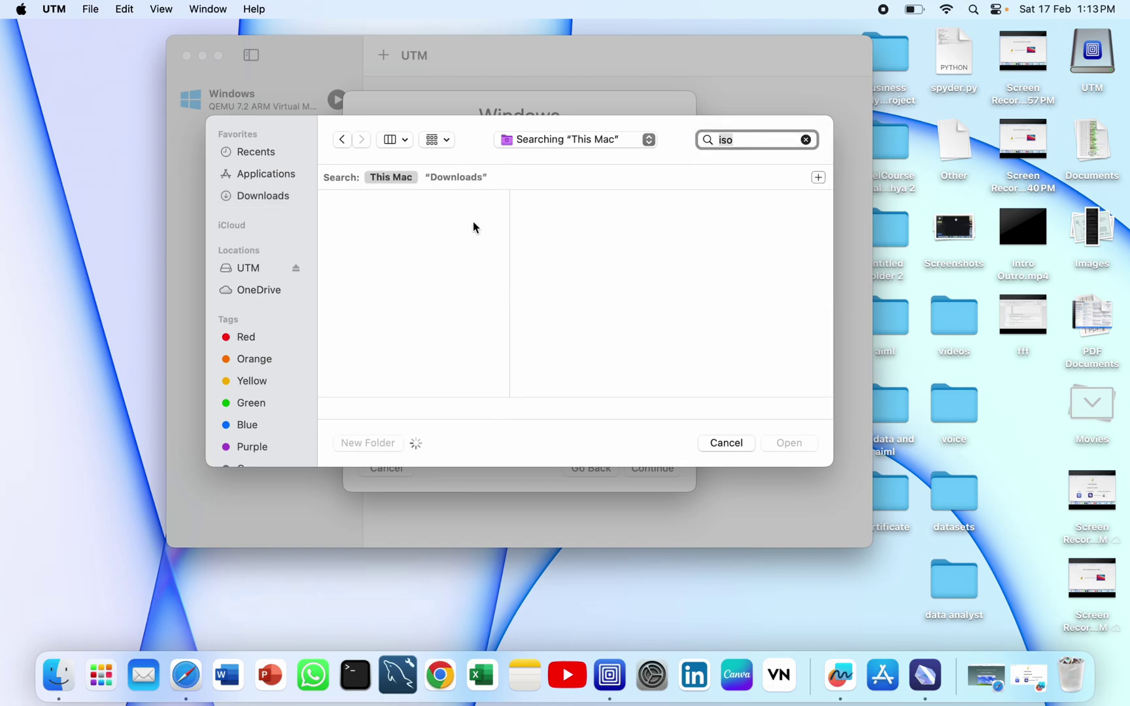
scroll(468, 223, "down", 3)
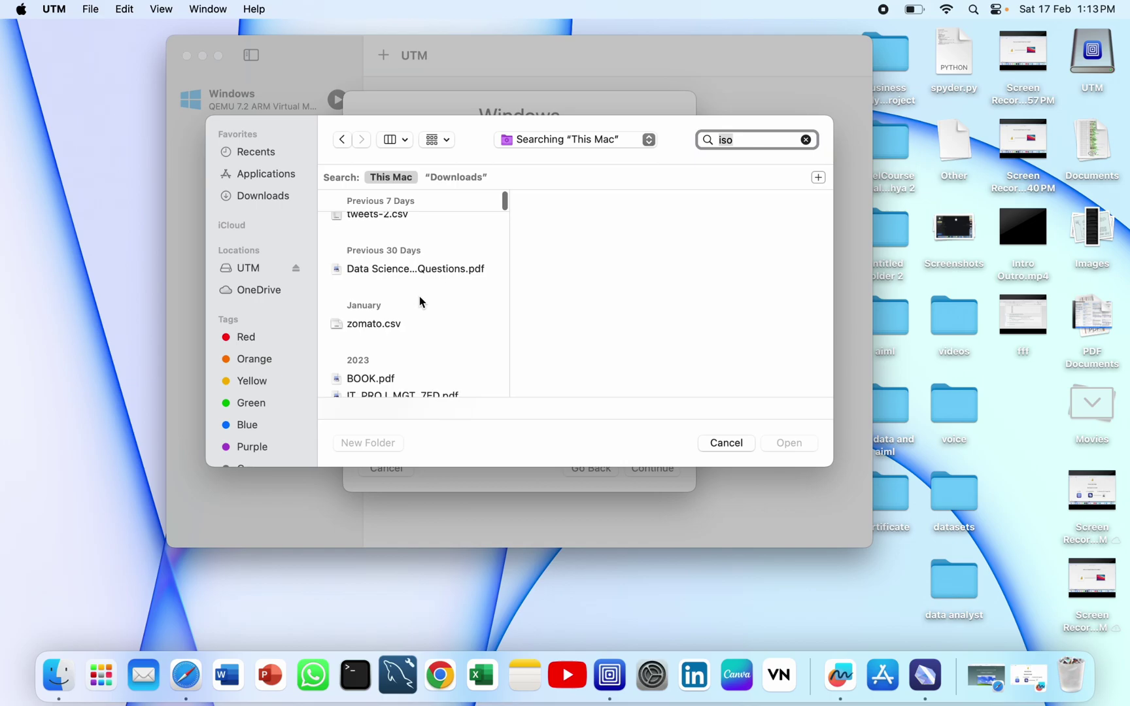
left_click(58, 674)
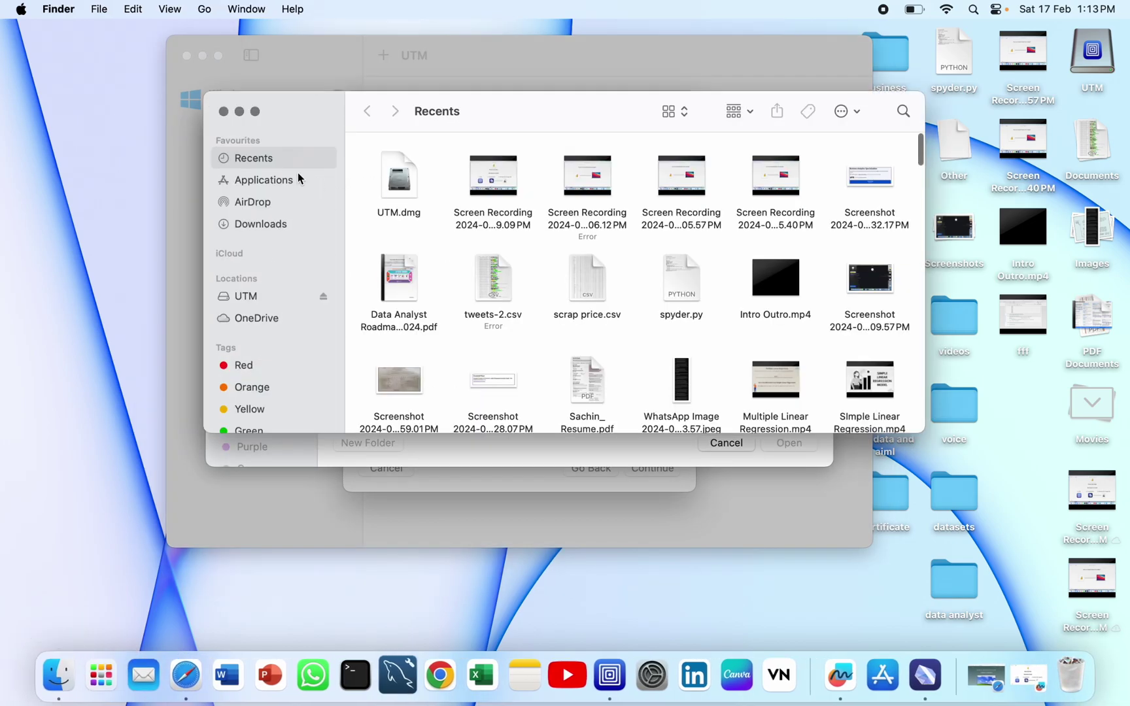
Copy the file name 22621.1_MULTI_ARM64_EN-GB.ISO via Rename in Downloads, then close the Finder window
left_click(282, 222)
left_click(433, 182)
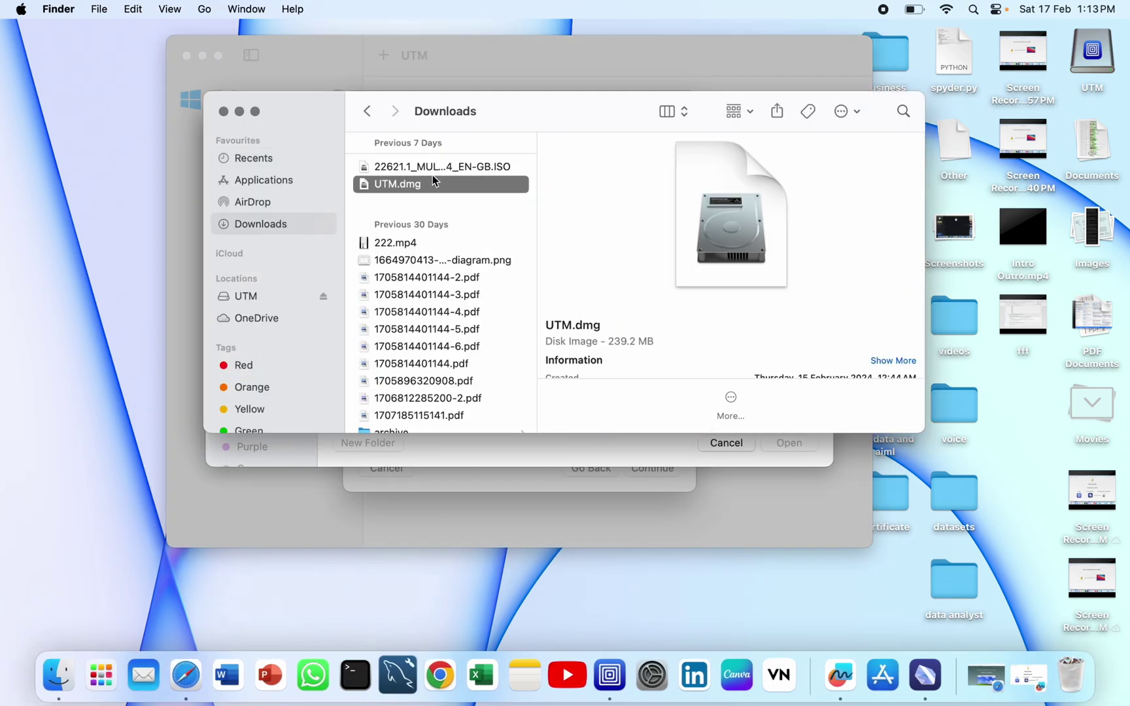
left_click(455, 167)
right_click(457, 167)
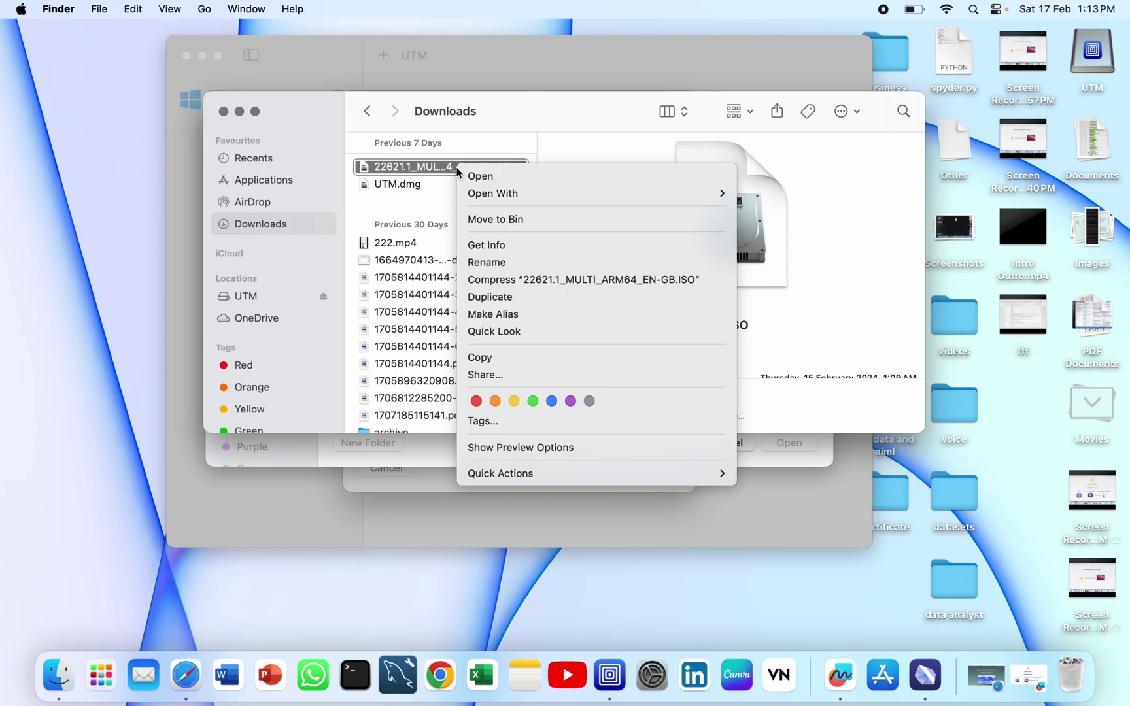
left_click(515, 269)
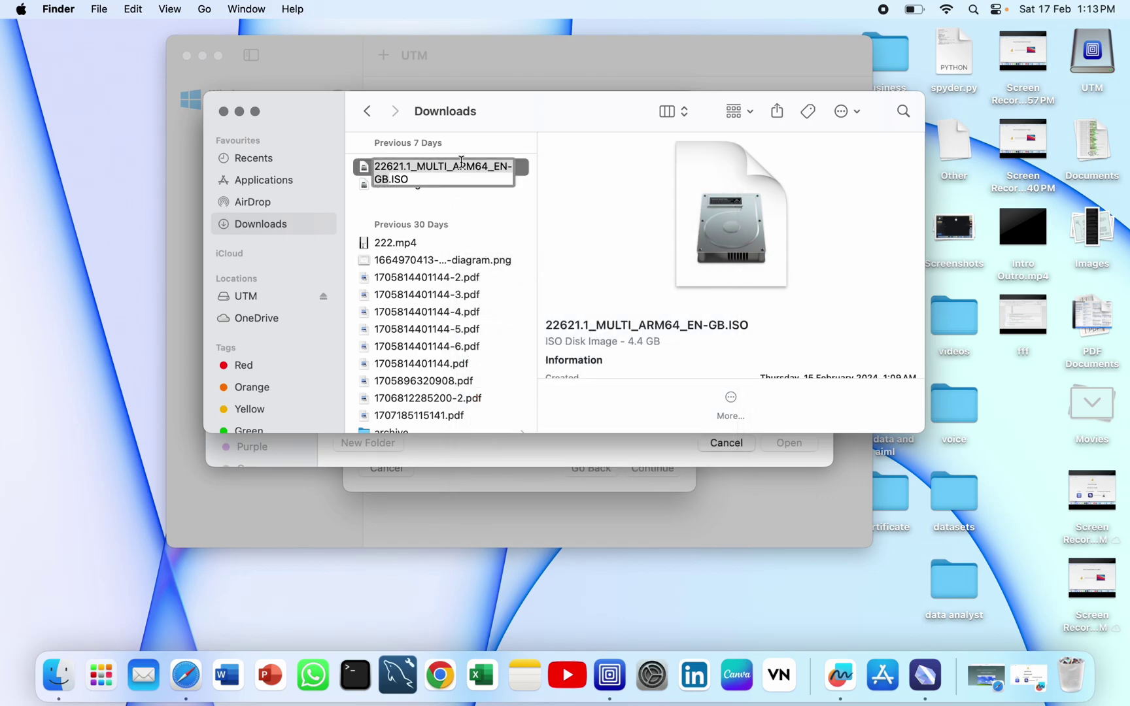
left_click(415, 182)
key("super+a")
key("super+c")
left_click(223, 111)
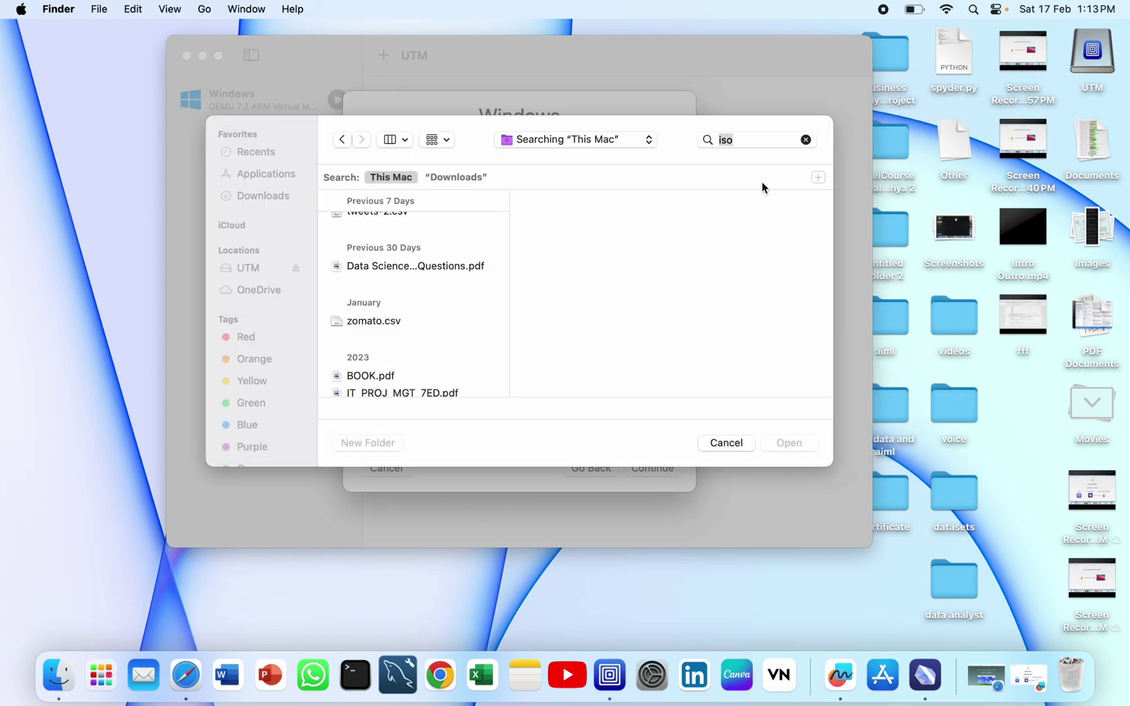
Paste the copied name to find 22621.1_MULTI_ARM64_EN-GB.ISO, use it as boot image and continue
key("super+v")
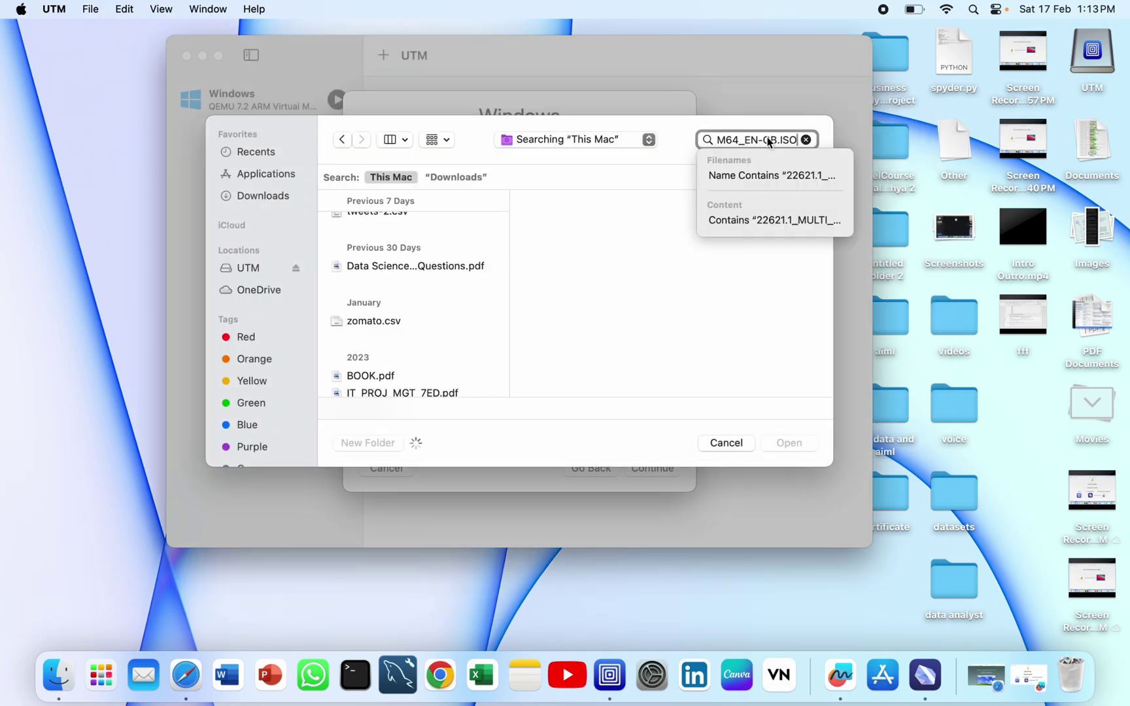
left_click(482, 226)
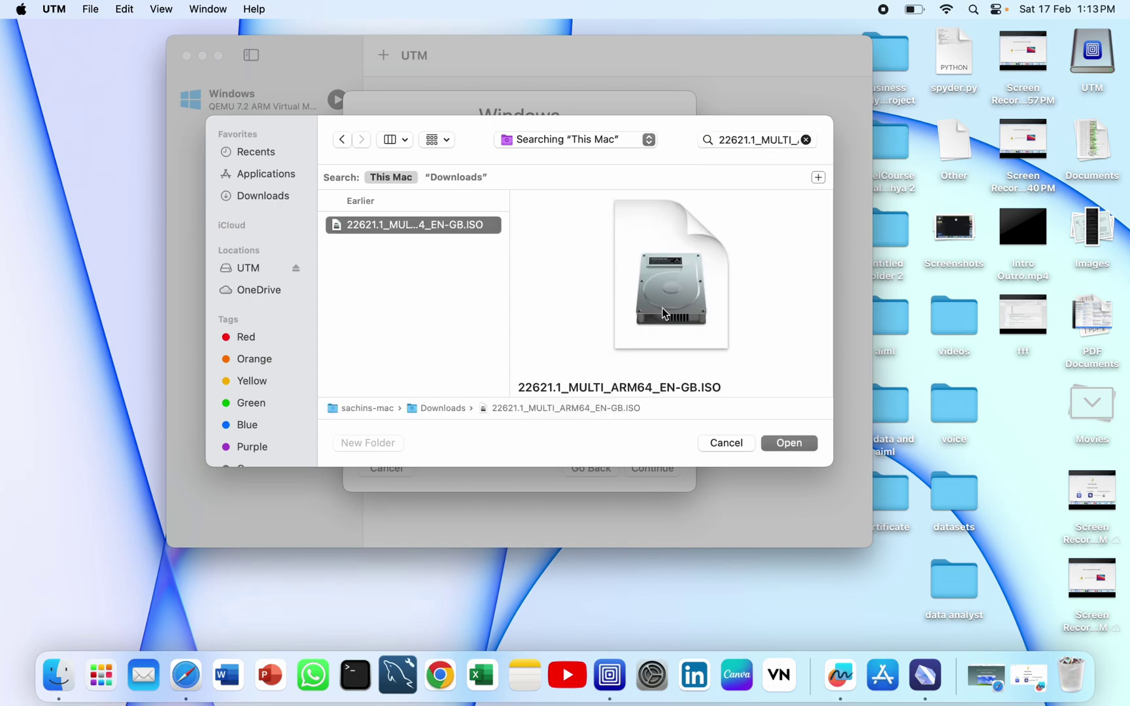
left_click(789, 448)
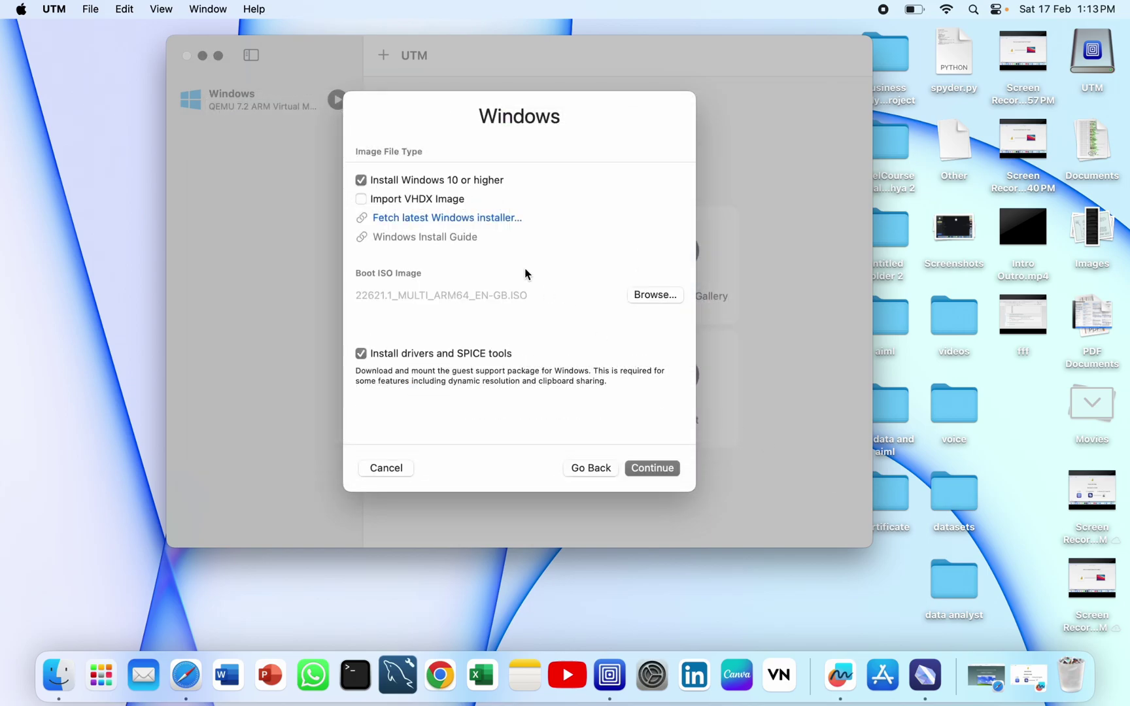
left_click(645, 469)
Accept the default hardware, leave the drive size at 64 GB, and continue to Shared Directory
left_click(646, 470)
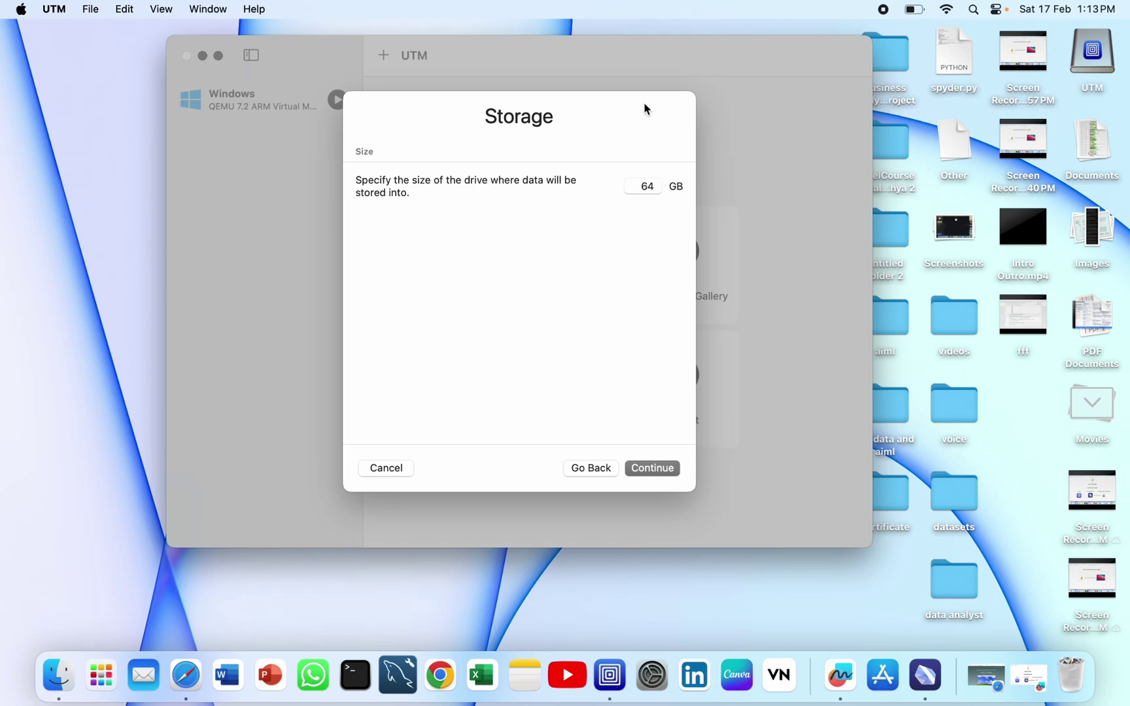
left_click(650, 187)
left_click(647, 233)
left_click(652, 469)
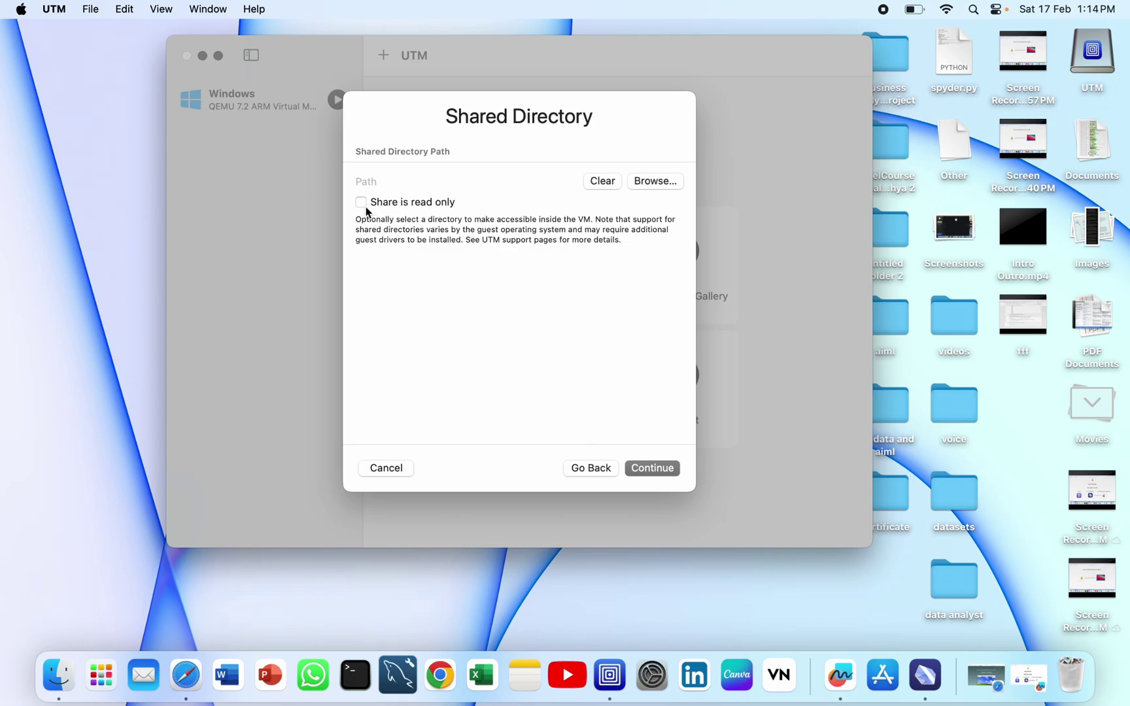
Skip the shared directory, rename the VM to 'Windows 11' in the summary, and save it
left_click(663, 469)
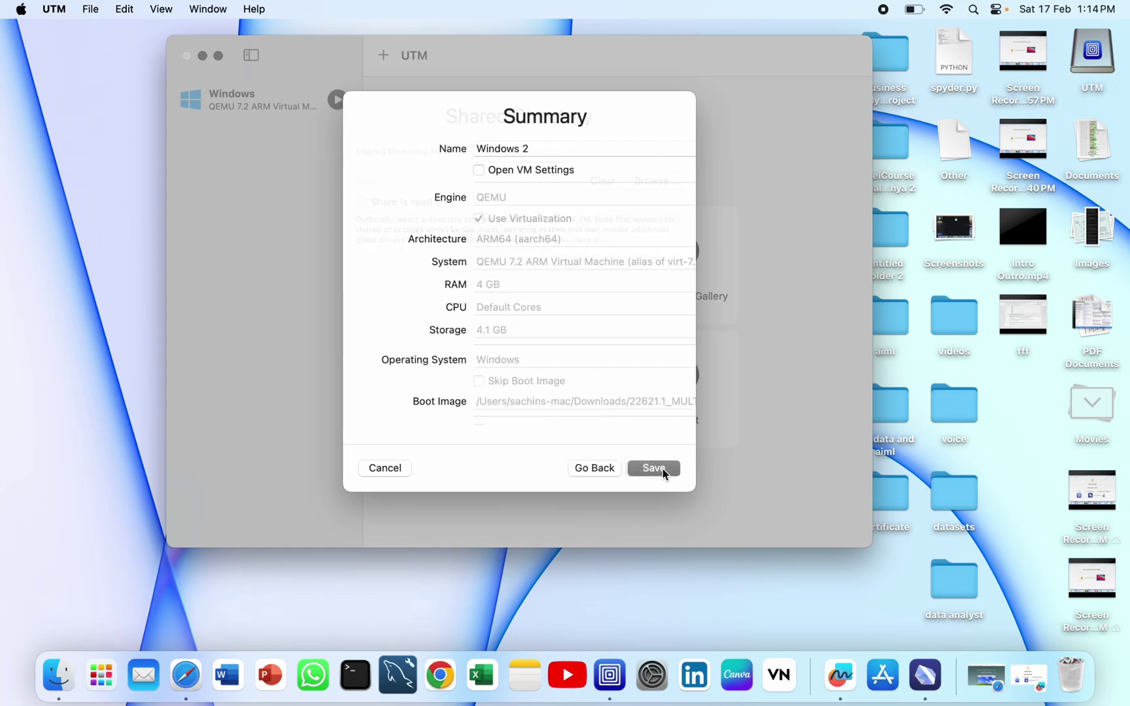
scroll(507, 173, "down", 2)
scroll(507, 245, "up", 1)
left_click(519, 147)
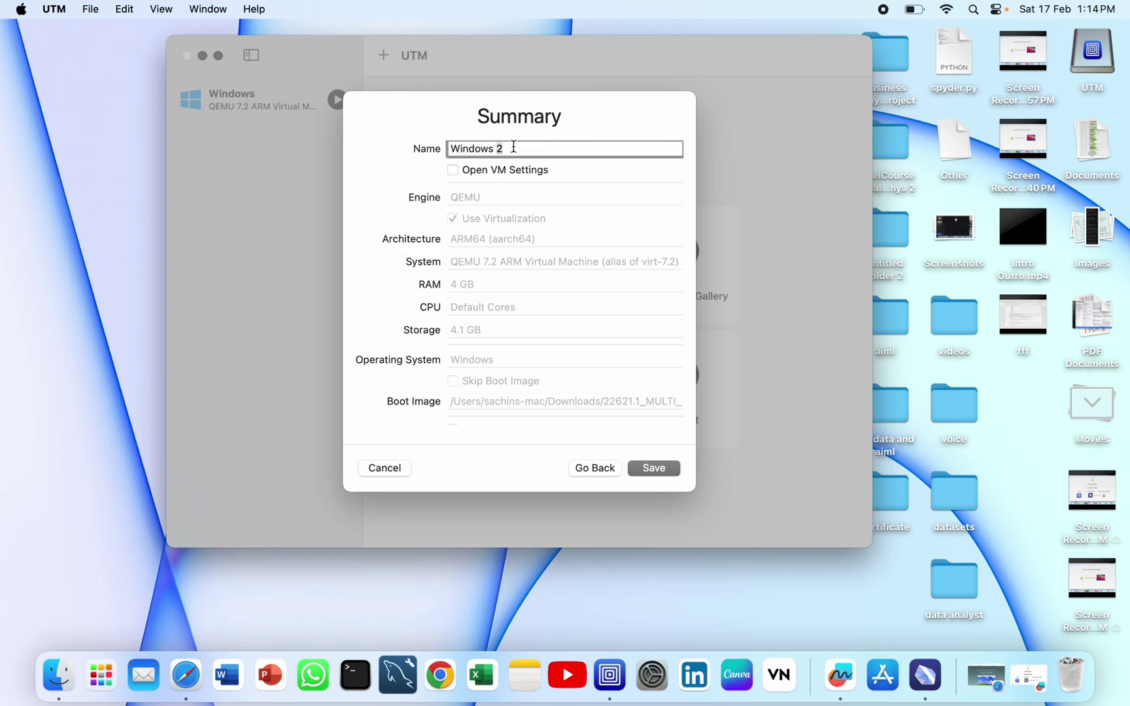
type("11")
left_click(647, 468)
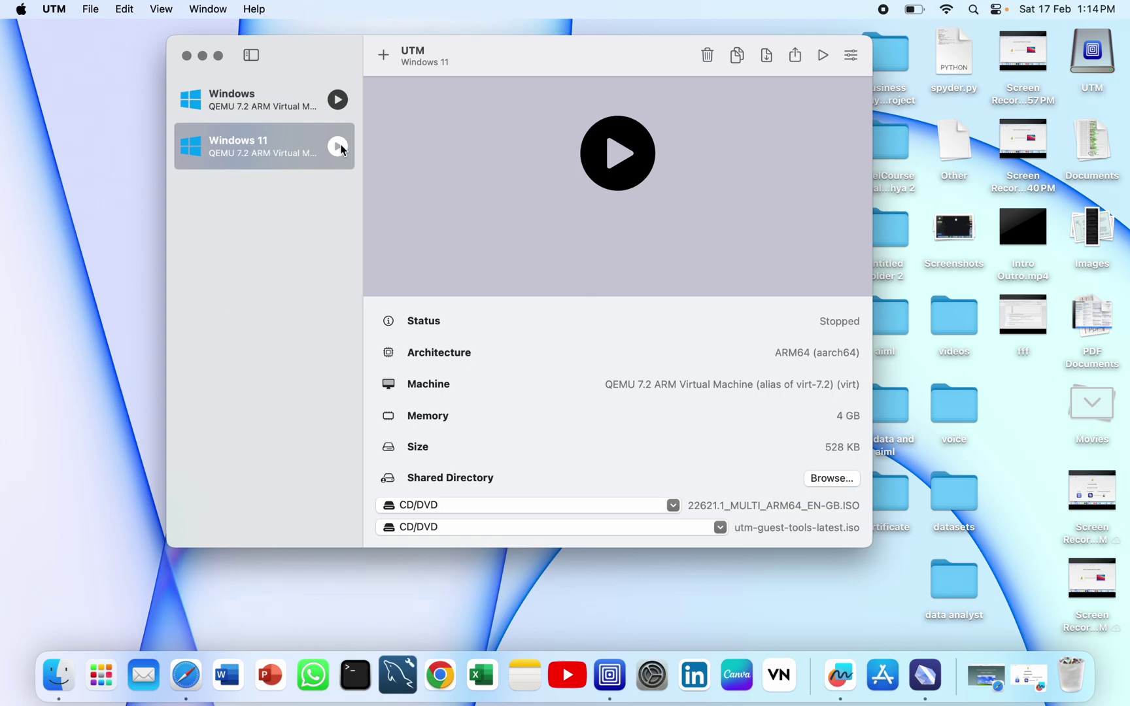
Maximize the UTM window, start the Windows 11 VM and move its display window right
left_click(218, 56)
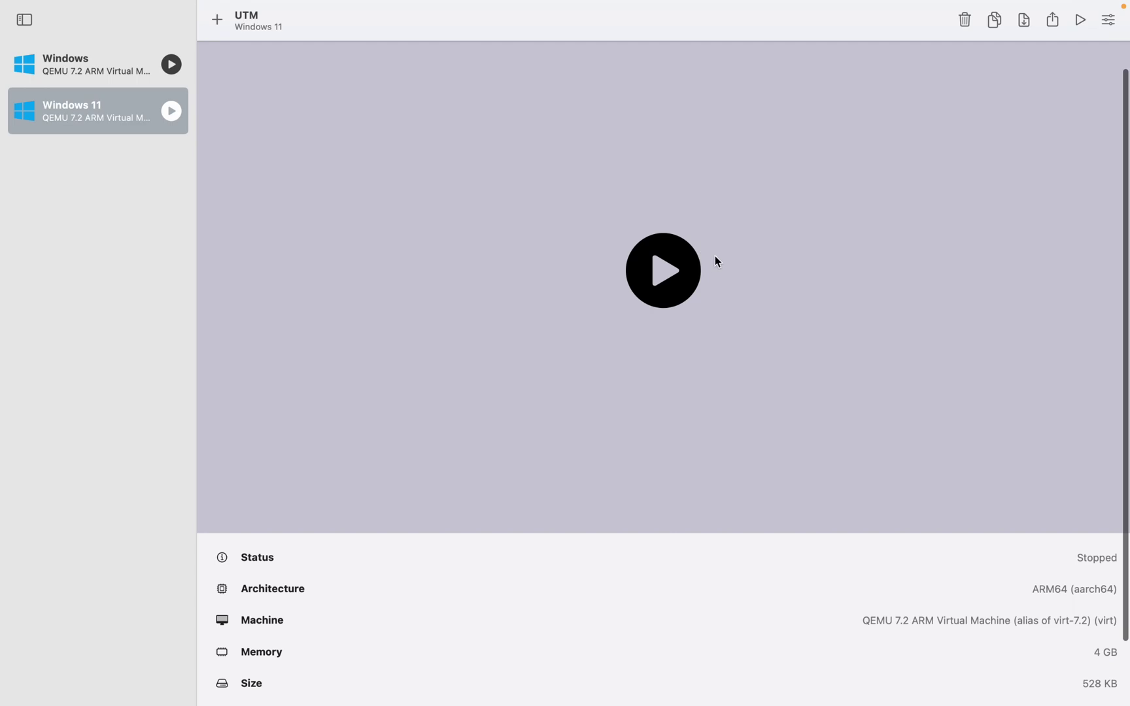
left_click(660, 281)
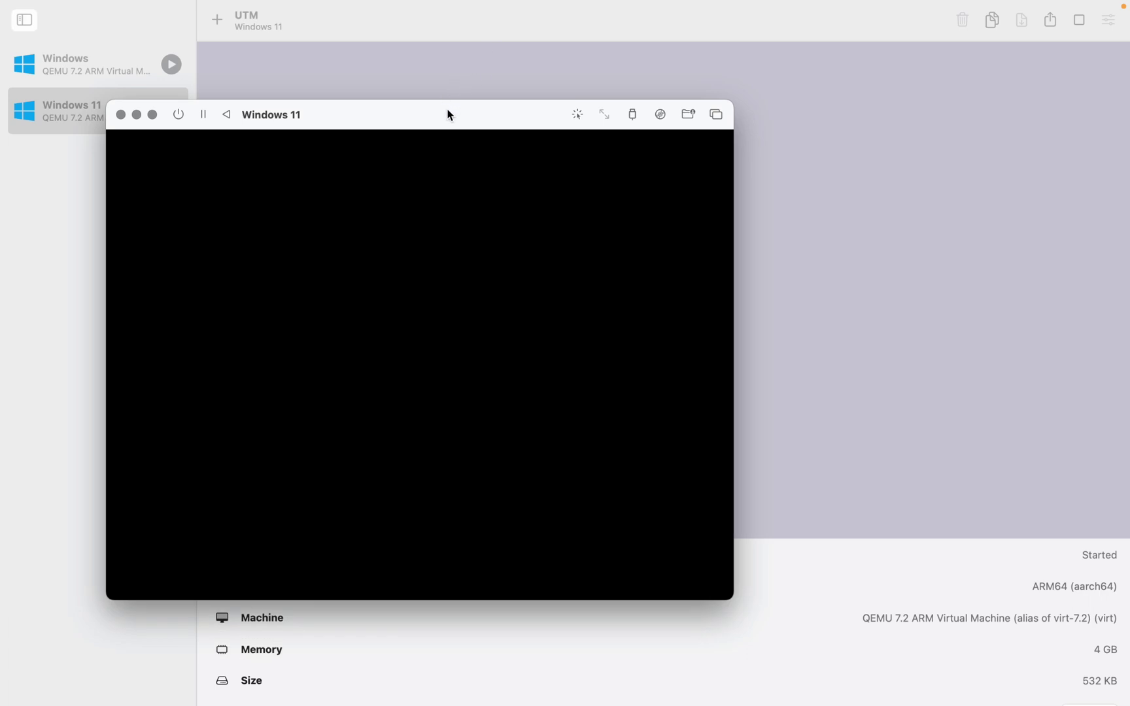
left_click_drag(449, 115, 530, 116)
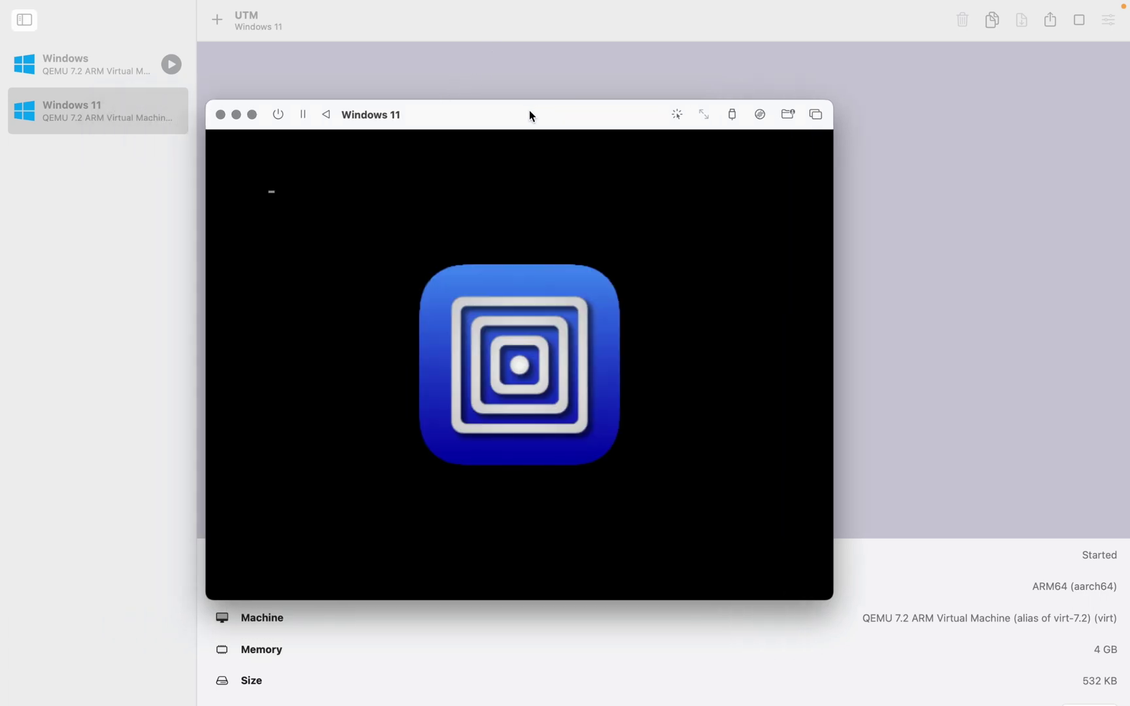
Make the VM display full screen and let it boot to 'Setup is starting'
left_click(251, 115)
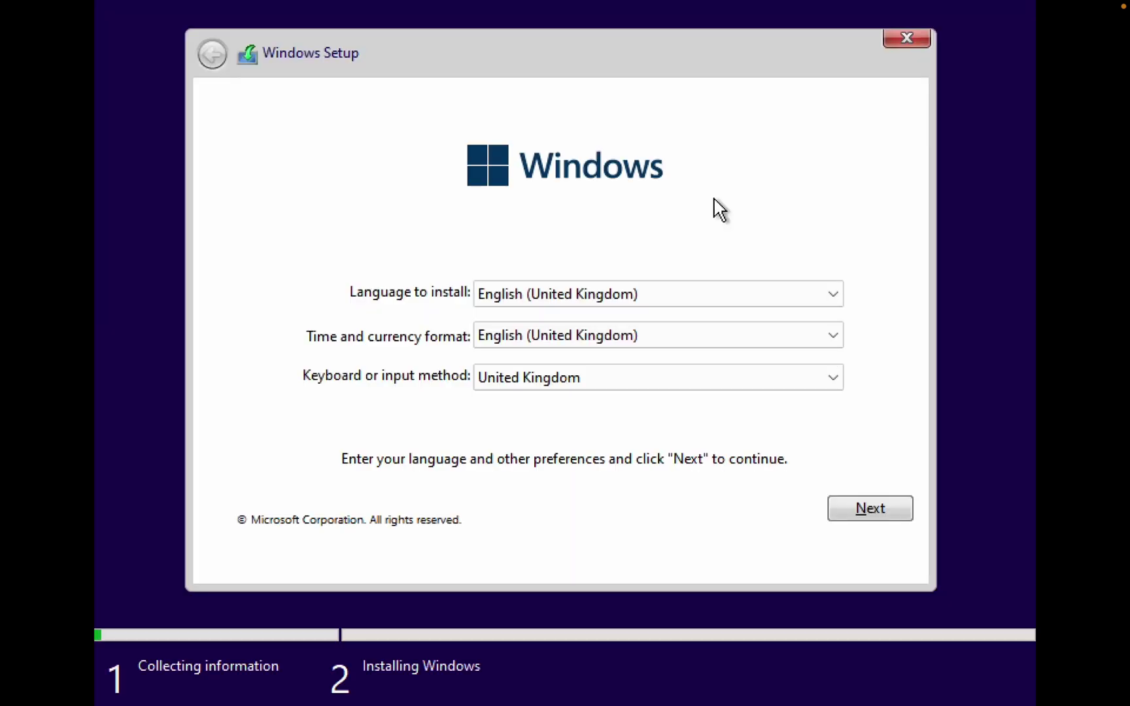
Keep English (United Kingdom) as the install language and choose English (India) for time and currency format
left_click(598, 296)
left_click(636, 275)
left_click(628, 337)
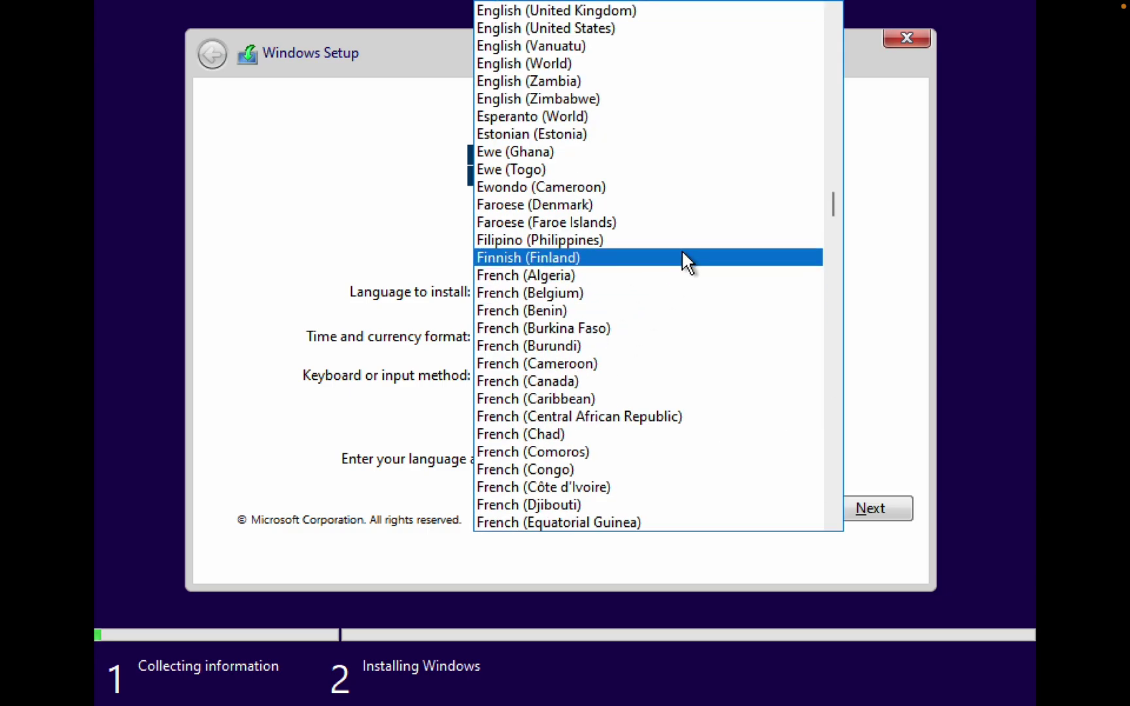
type("in")
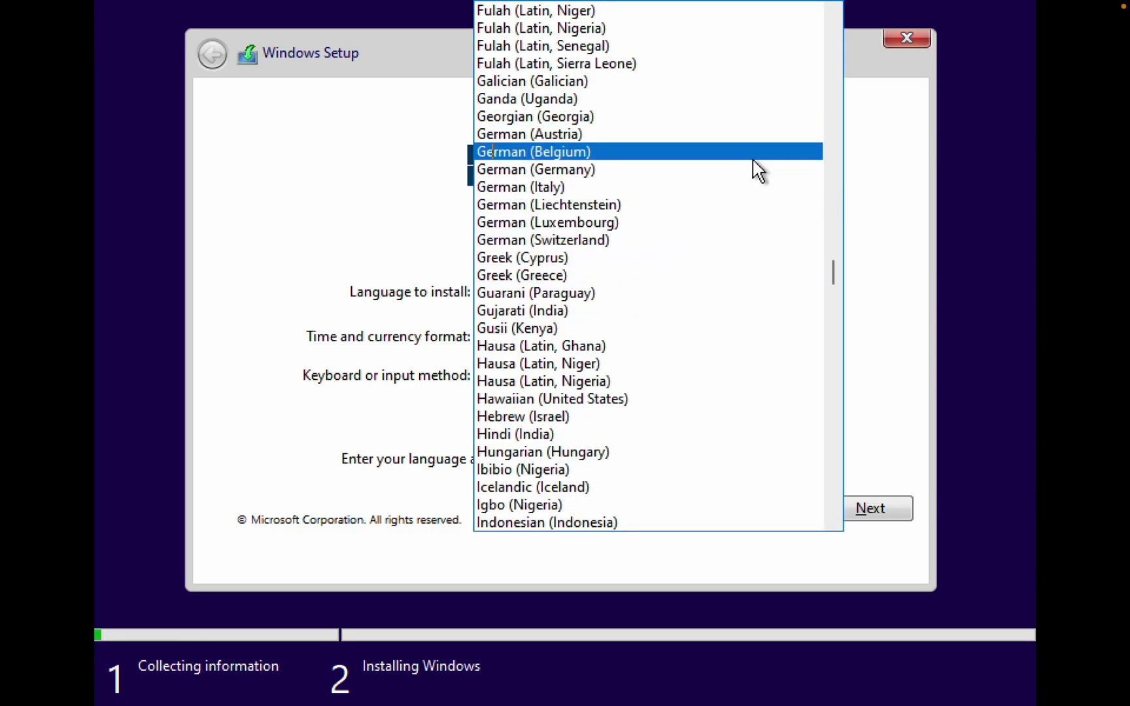
scroll(764, 244, "up", 1)
scroll(766, 248, "up", 20)
mouse_move(833, 171)
left_mouse_down()
mouse_move(849, 92)
mouse_move(836, 194)
mouse_move(833, 151)
left_mouse_up()
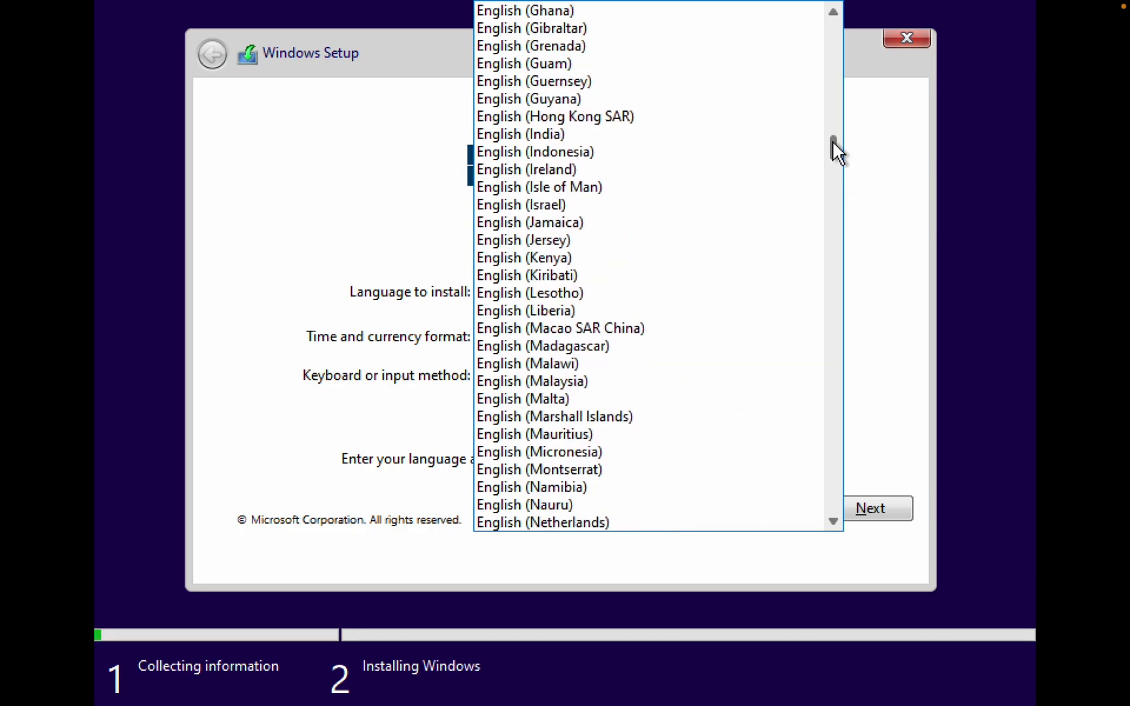
left_click(600, 133)
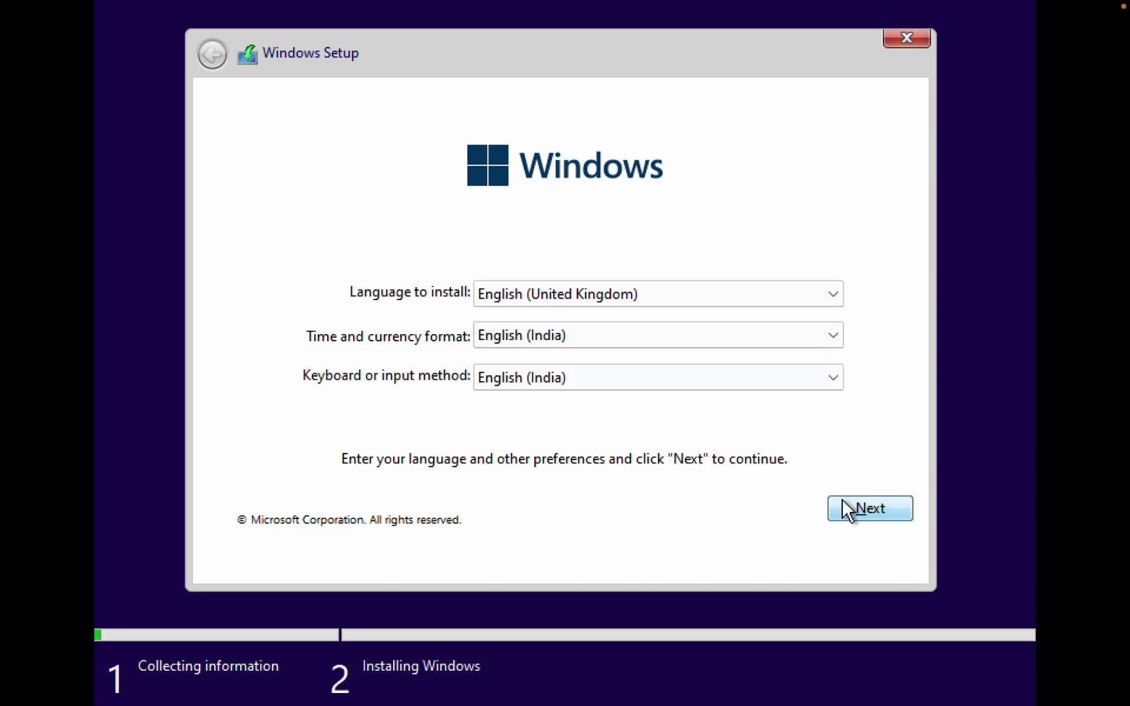
Continue without a product key, select Windows 11 Home Single Language, and accept the Microsoft licence terms
left_click(885, 507)
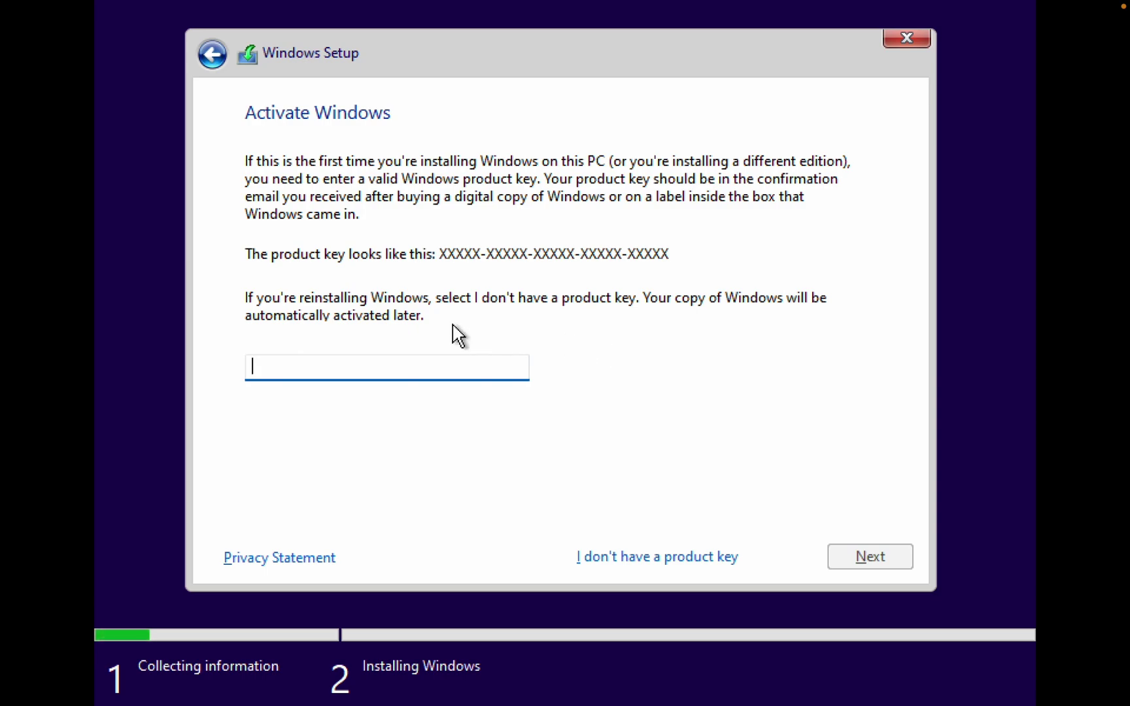
left_click(621, 560)
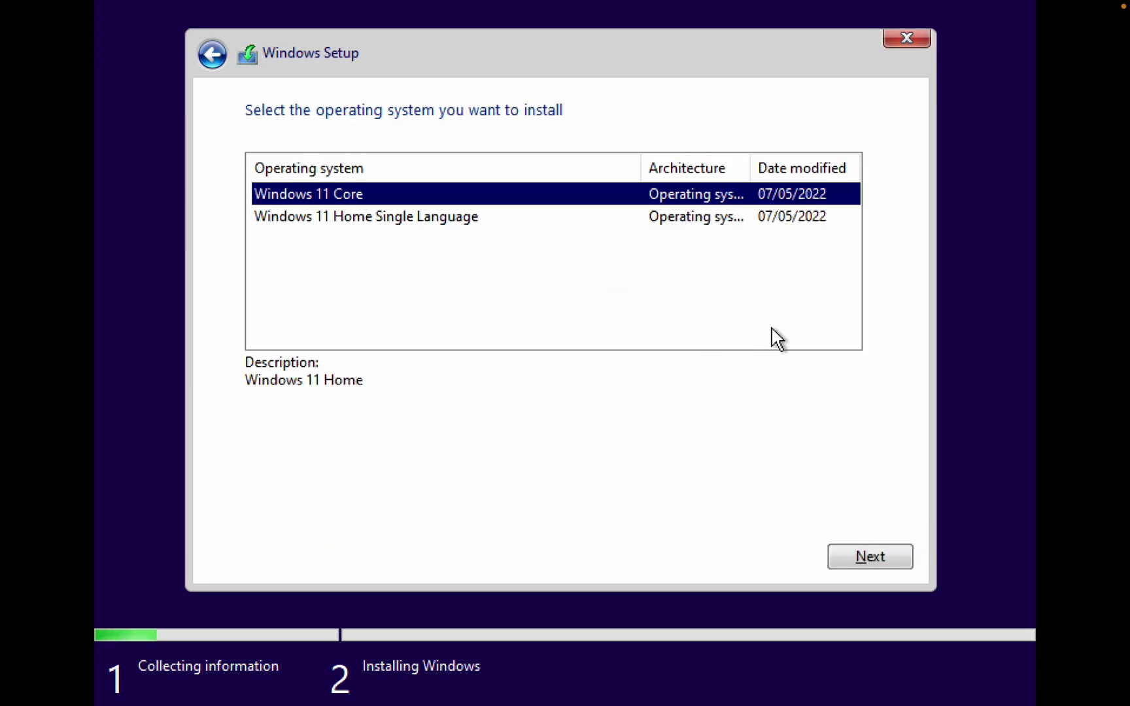
left_click(519, 220)
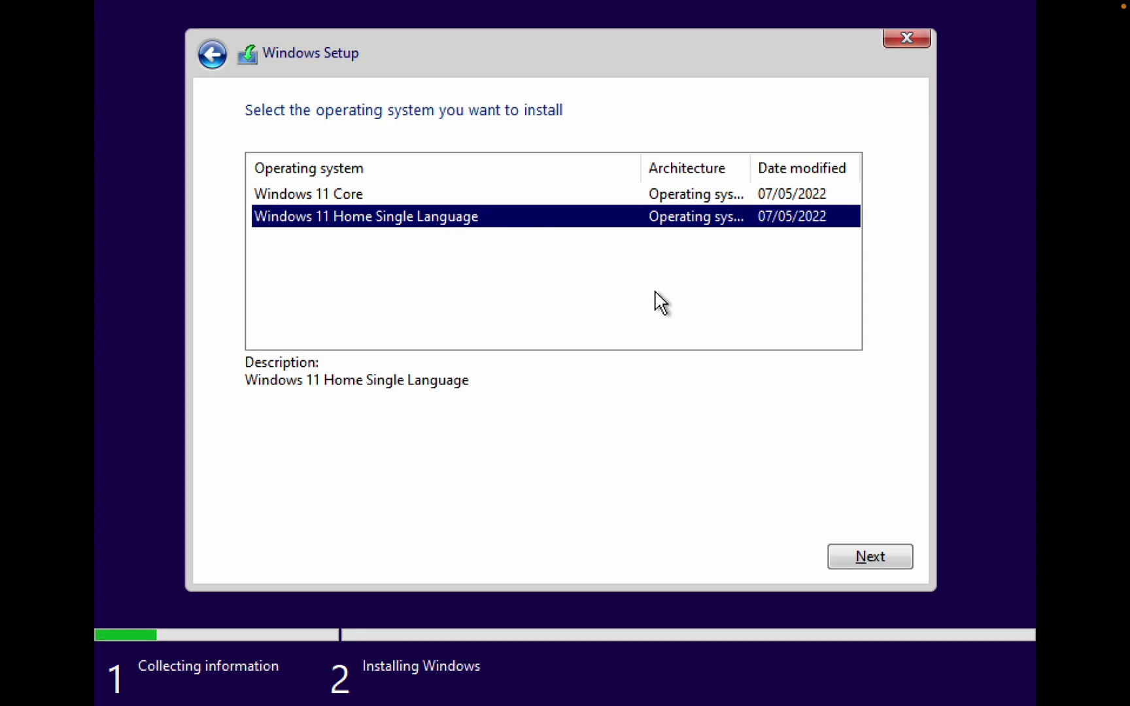
left_click(863, 550)
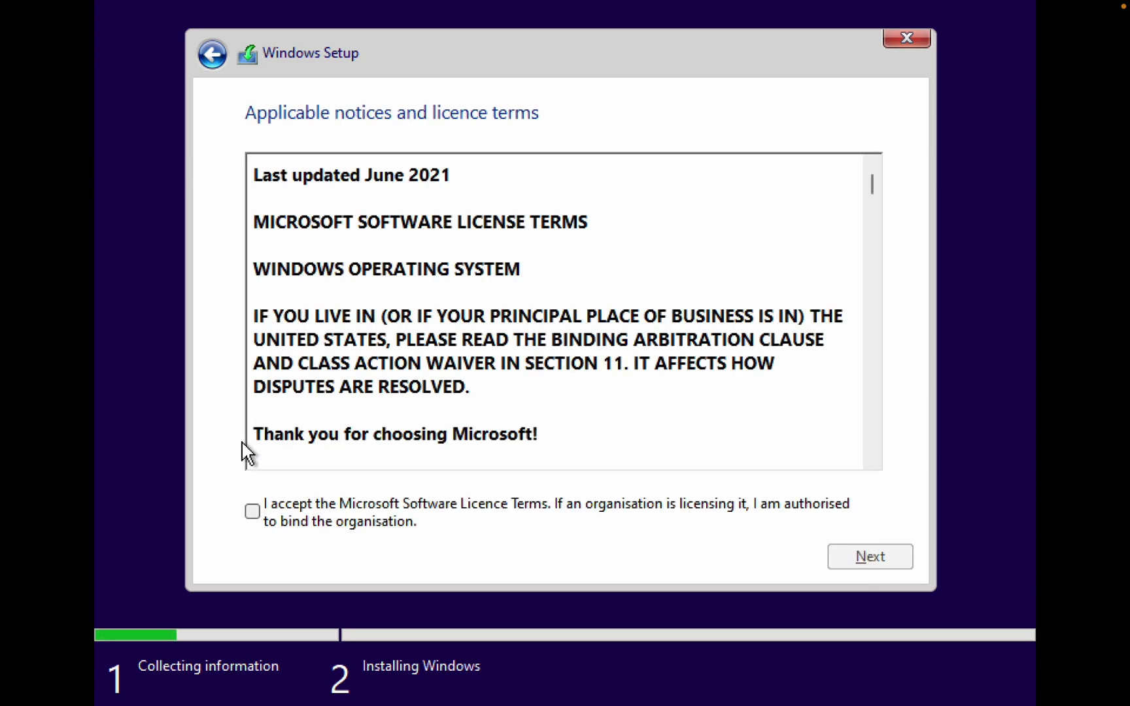
left_click(254, 512)
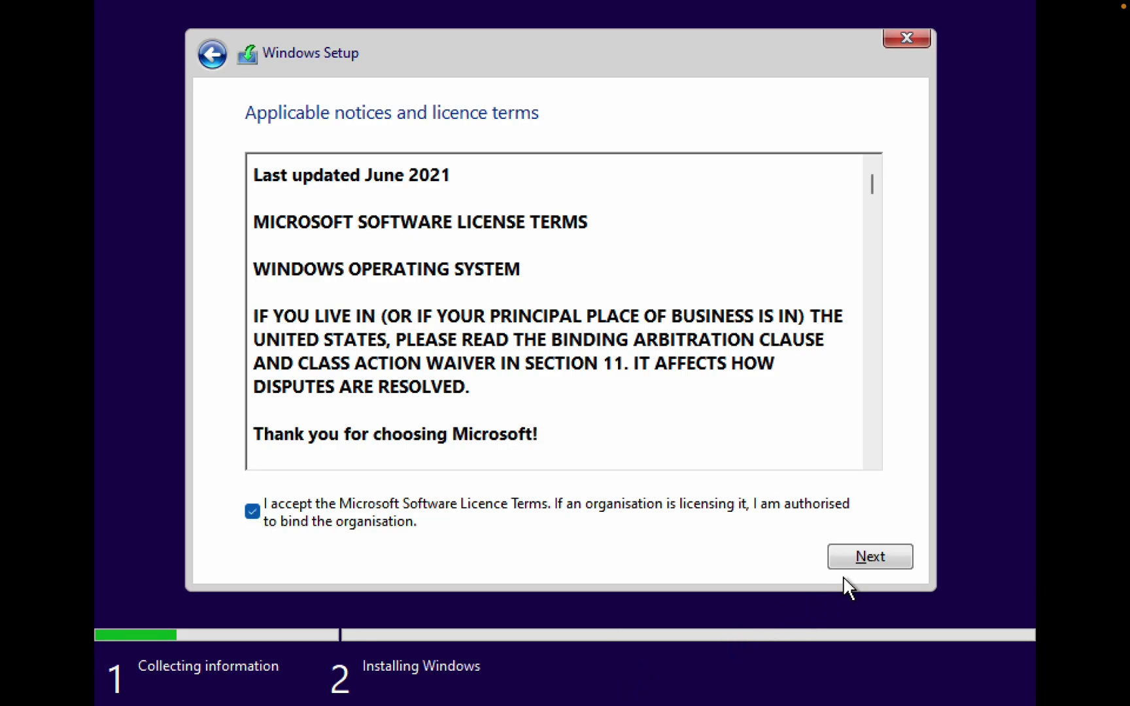